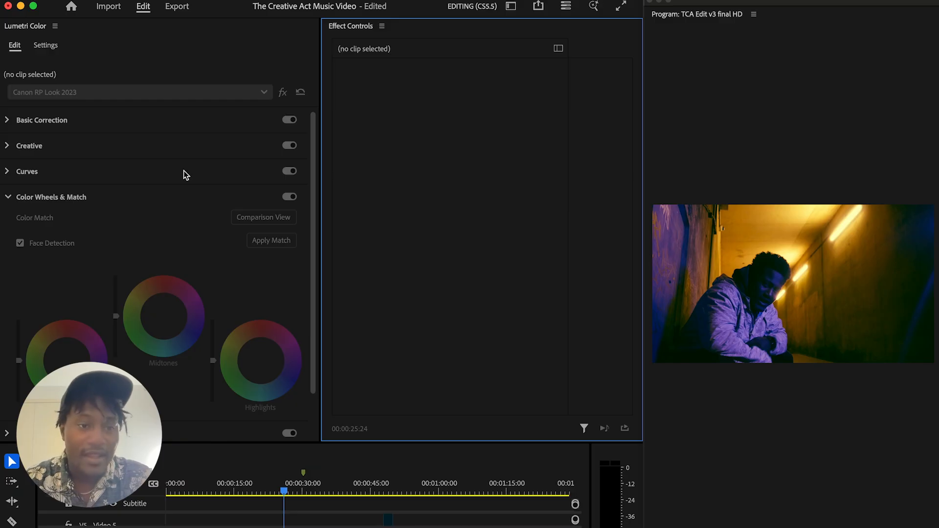
pyautogui.click(8, 174)
pyautogui.moveTo(308, 171)
pyautogui.mouseDown()
pyautogui.moveTo(310, 187)
pyautogui.moveTo(314, 159)
pyautogui.mouseUp()
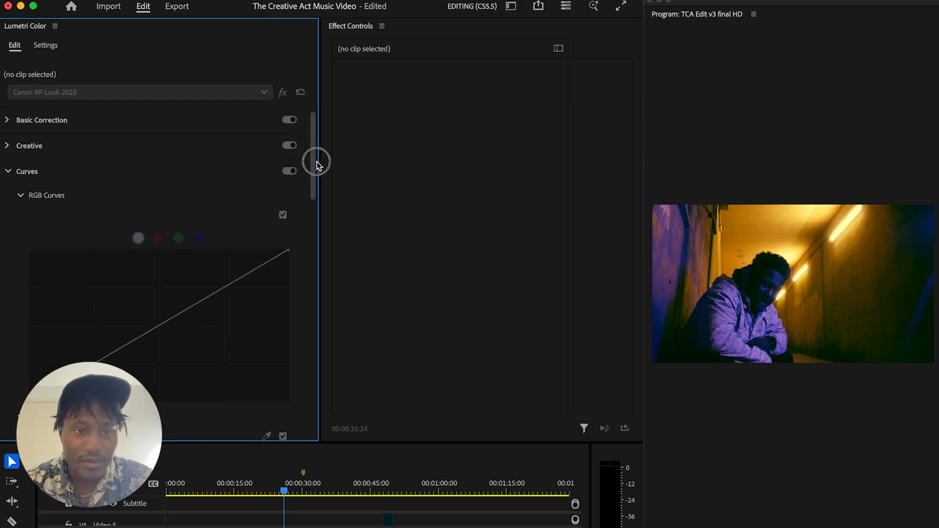
pyautogui.click(8, 172)
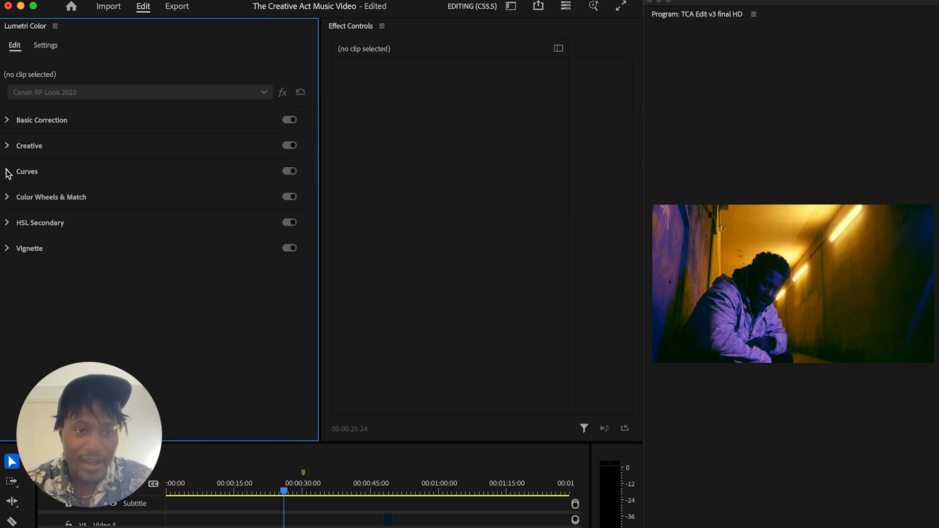
# Play back part of the music video sequence and move the playhead to 00:00:50:22
pyautogui.click(275, 484)
pyautogui.press('space')
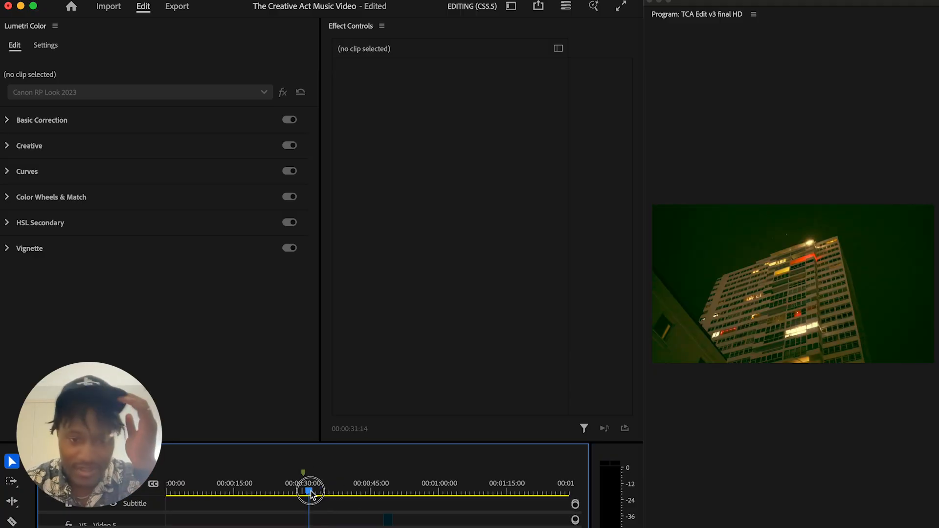
pyautogui.moveTo(310, 493); pyautogui.dragTo(398, 491)
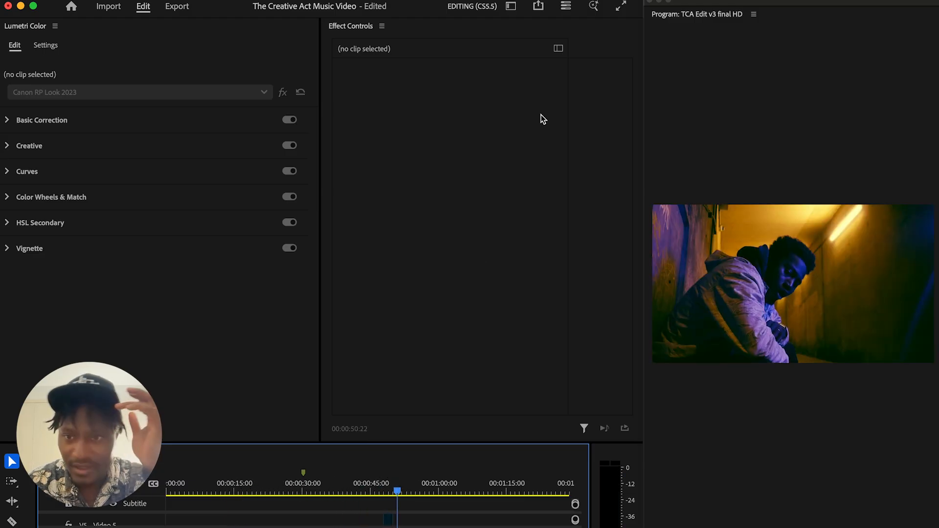
# Widen the Program monitor and make the timeline taller so that the clip tracks can be reached
pyautogui.moveTo(642, 291); pyautogui.dragTo(590, 291)
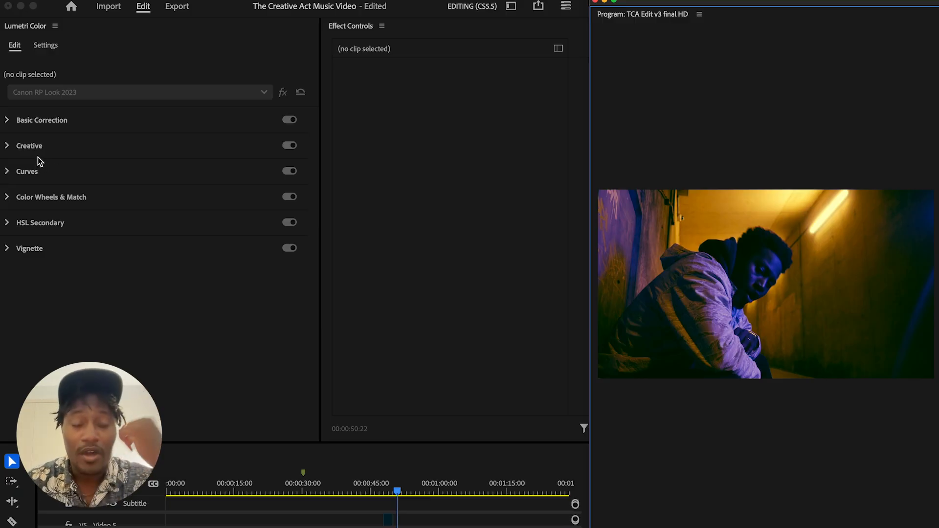
pyautogui.click(8, 172)
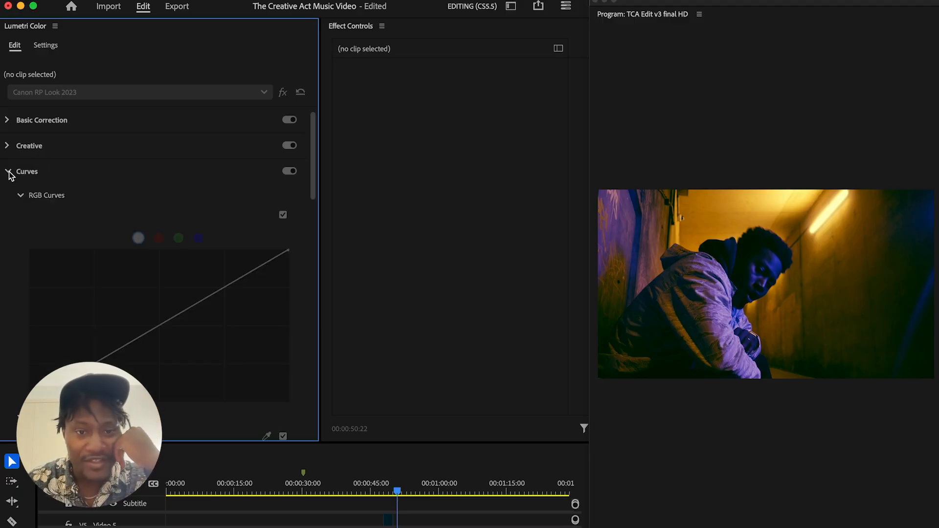
pyautogui.click(8, 172)
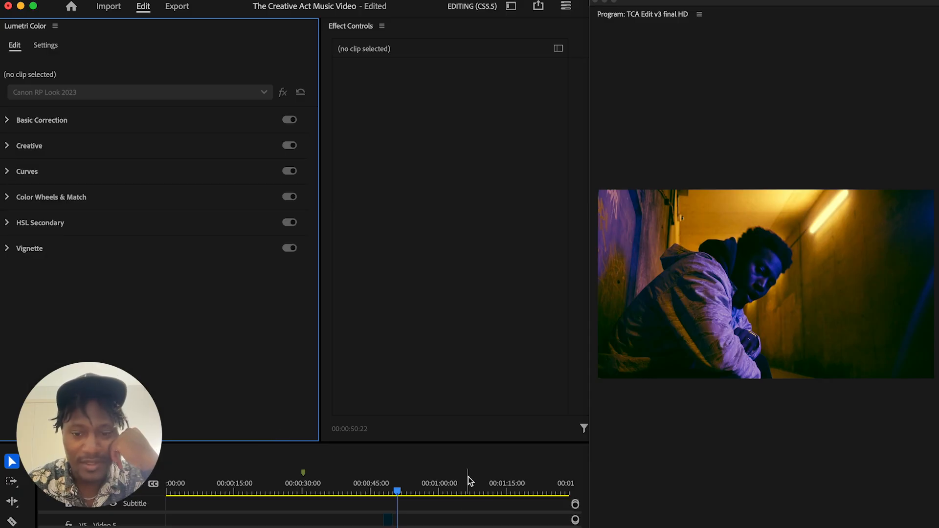
pyautogui.moveTo(456, 442); pyautogui.dragTo(473, 323)
# Select the underpass 02 clip at the playhead, disable its three Lumetri Color effects, and re-enable only the last Canon RP Look 2023 one
pyautogui.scroll(2, 428, 453)
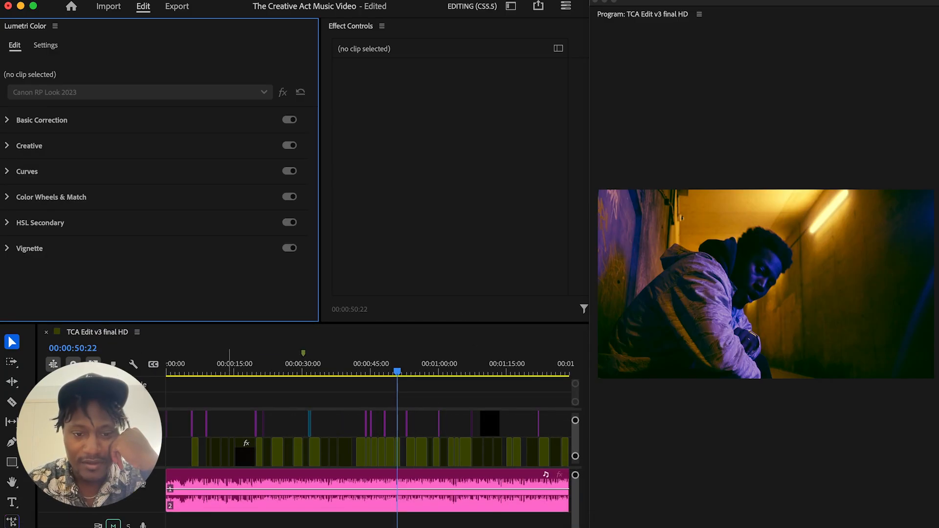
pyautogui.scroll(5, 378, 455)
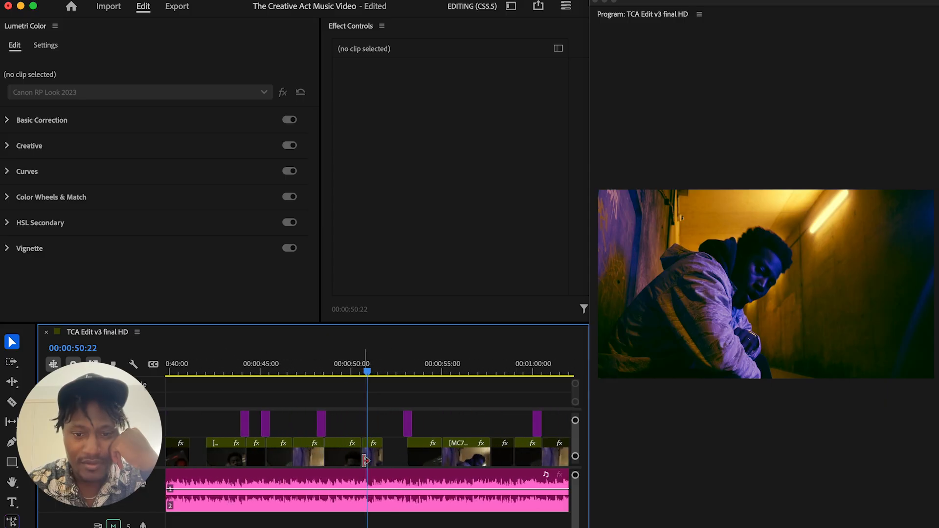
pyautogui.click(379, 459)
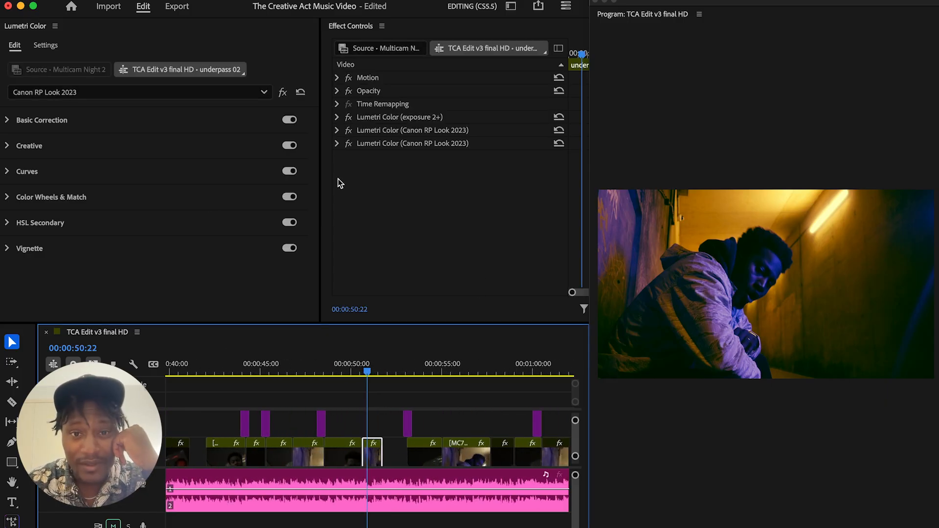
pyautogui.click(349, 117)
pyautogui.click(349, 130)
pyautogui.click(349, 143)
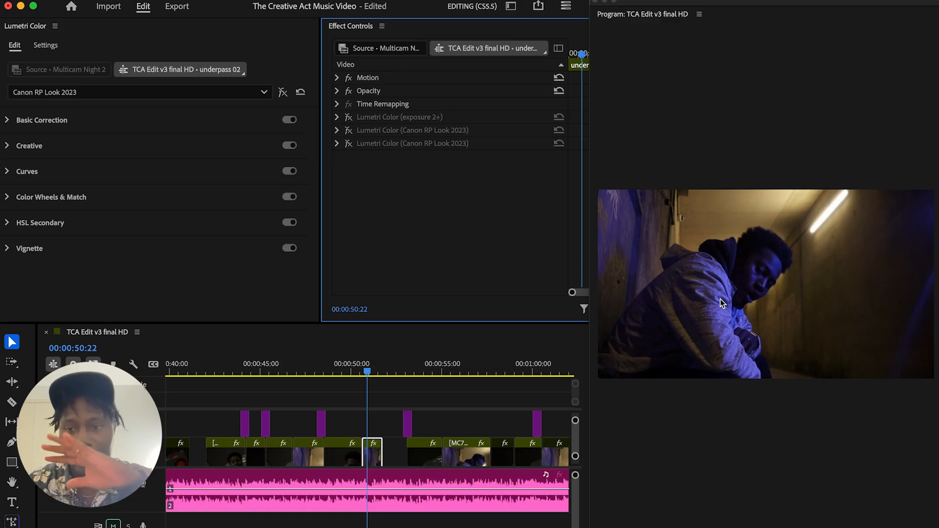
pyautogui.click(348, 143)
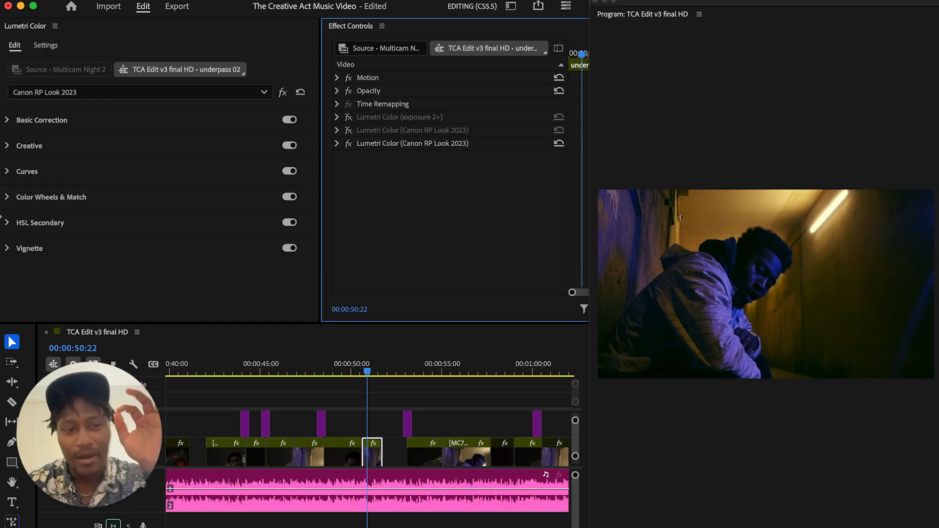
# Try moving the midtones point to the centre of its color wheel, and undo the change
pyautogui.click(9, 202)
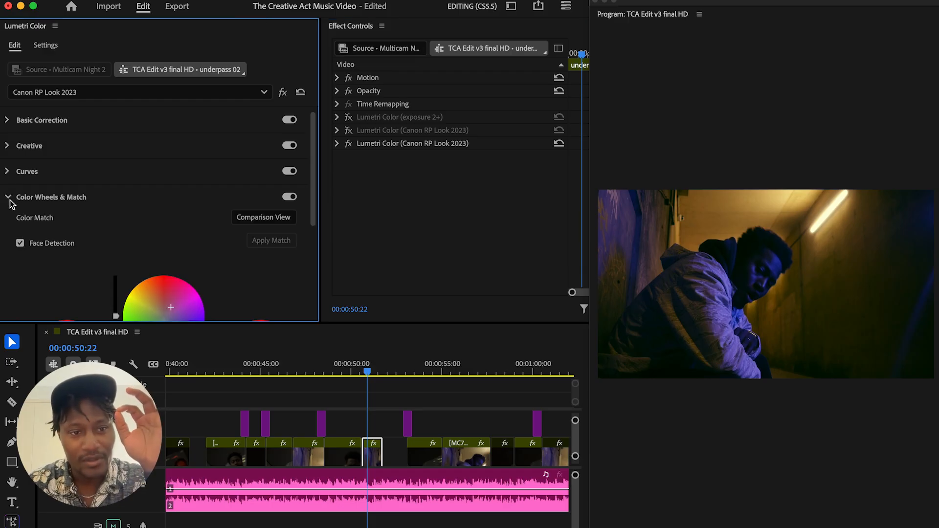
pyautogui.moveTo(314, 200); pyautogui.dragTo(311, 262)
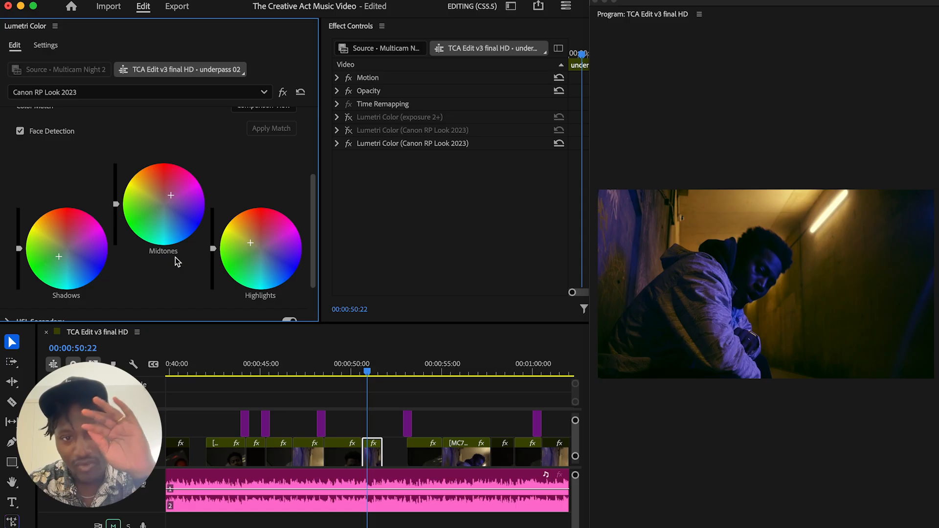
pyautogui.click(162, 206)
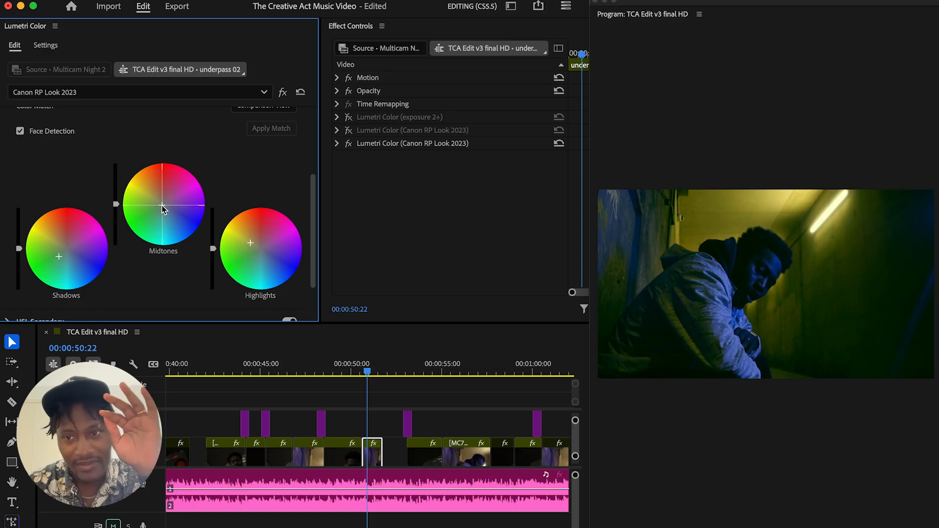
pyautogui.press('super+z')
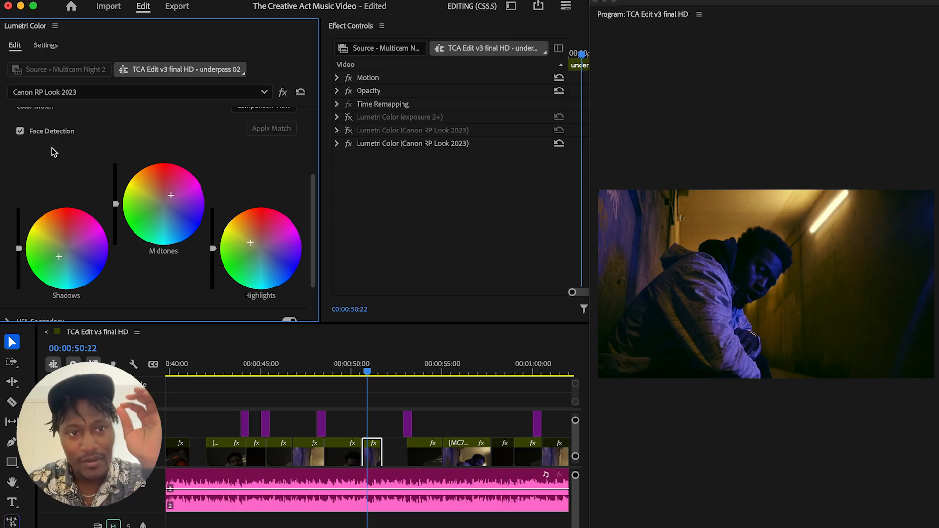
# Disable Basic Correction, Creative, Curves, HSL Secondary and Vignette, leaving only Color Wheels & Match enabled and expanded
pyautogui.moveTo(316, 195); pyautogui.dragTo(318, 153)
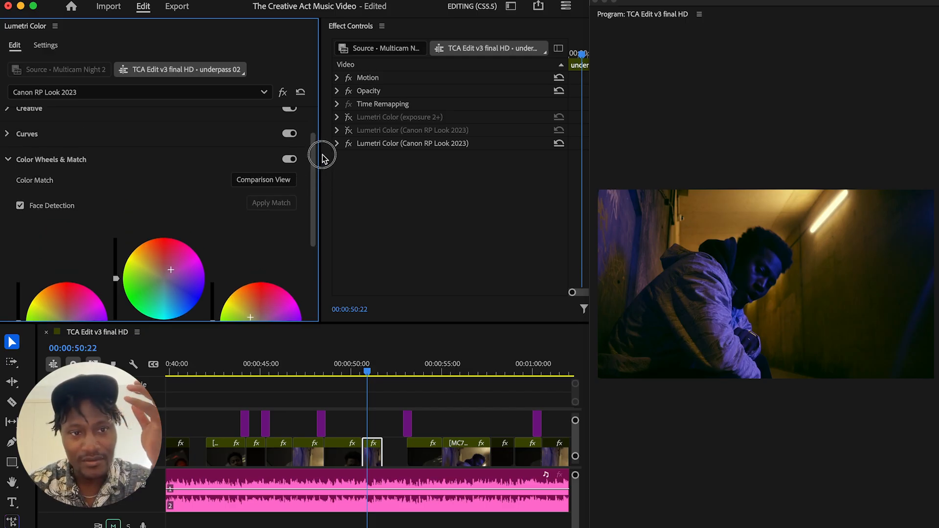
pyautogui.click(290, 160)
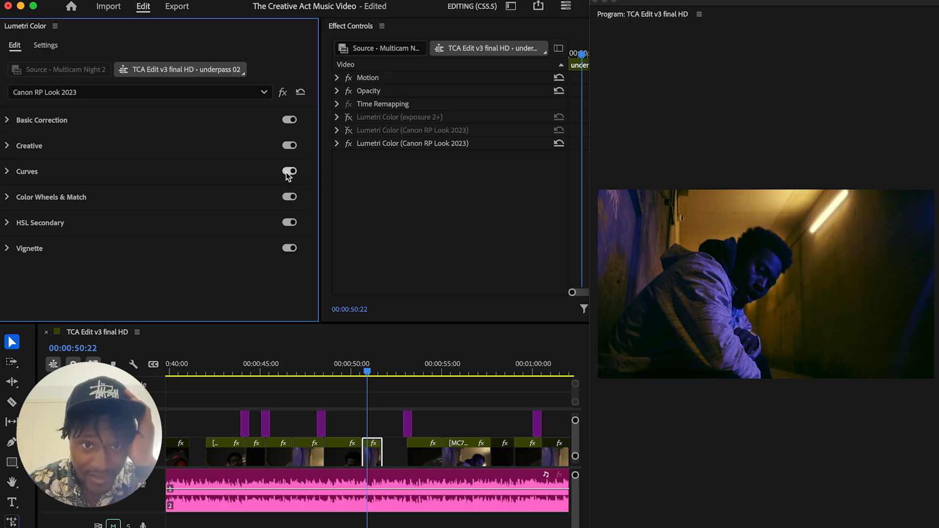
pyautogui.click(289, 146)
pyautogui.click(289, 119)
pyautogui.click(291, 250)
pyautogui.click(289, 197)
pyautogui.click(289, 197)
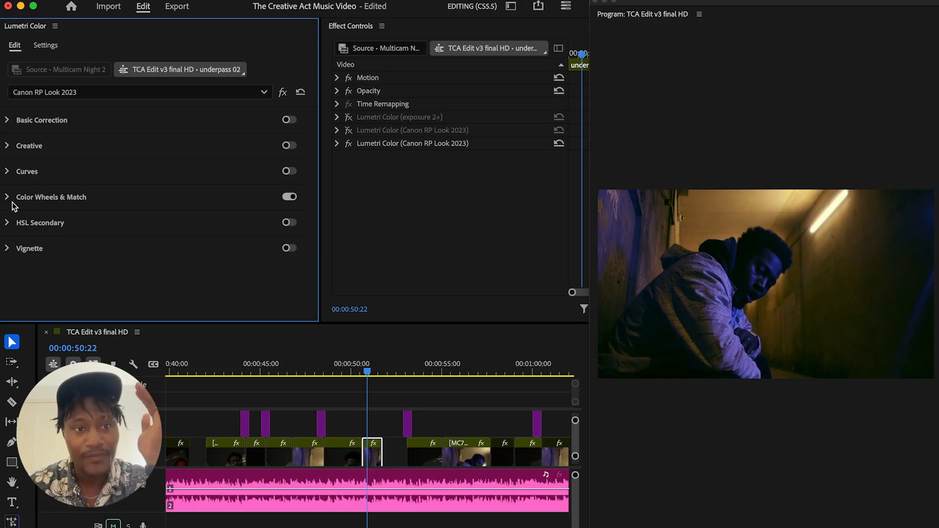
pyautogui.click(8, 198)
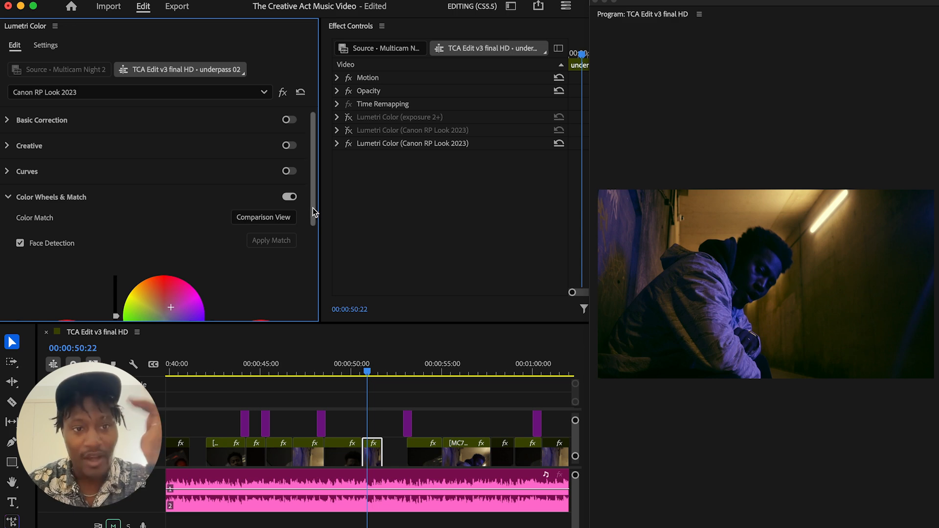
pyautogui.moveTo(314, 215); pyautogui.dragTo(332, 198)
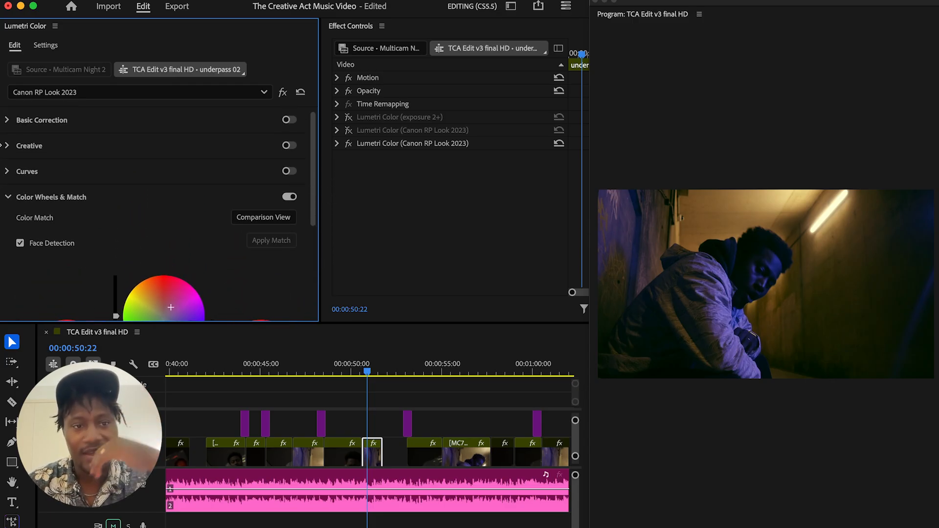
# Enable Curves and add shadow, midtone and highlight points at the quarter divisions of the red RGB curve
pyautogui.click(11, 172)
pyautogui.moveTo(315, 132); pyautogui.dragTo(314, 142)
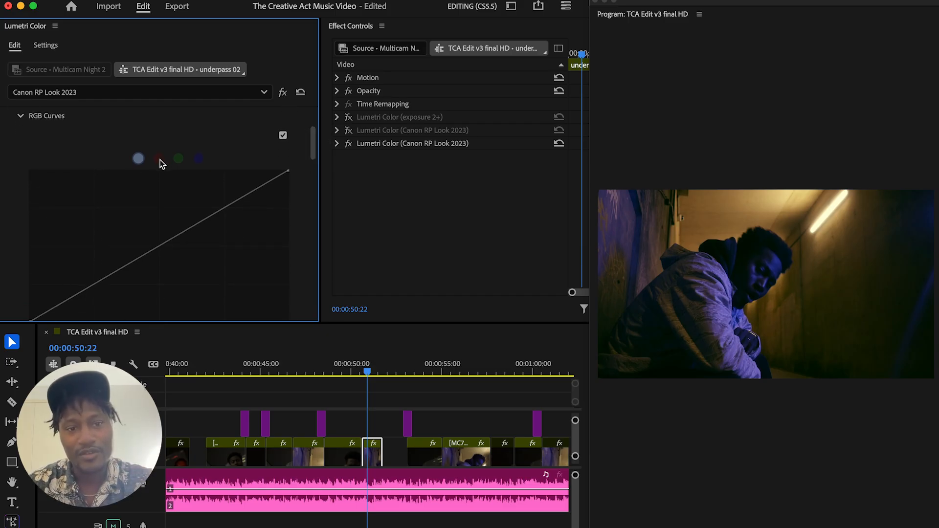
pyautogui.moveTo(314, 148)
pyautogui.mouseDown()
pyautogui.moveTo(314, 130)
pyautogui.moveTo(310, 151)
pyautogui.mouseUp()
pyautogui.click(289, 120)
pyautogui.click(158, 188)
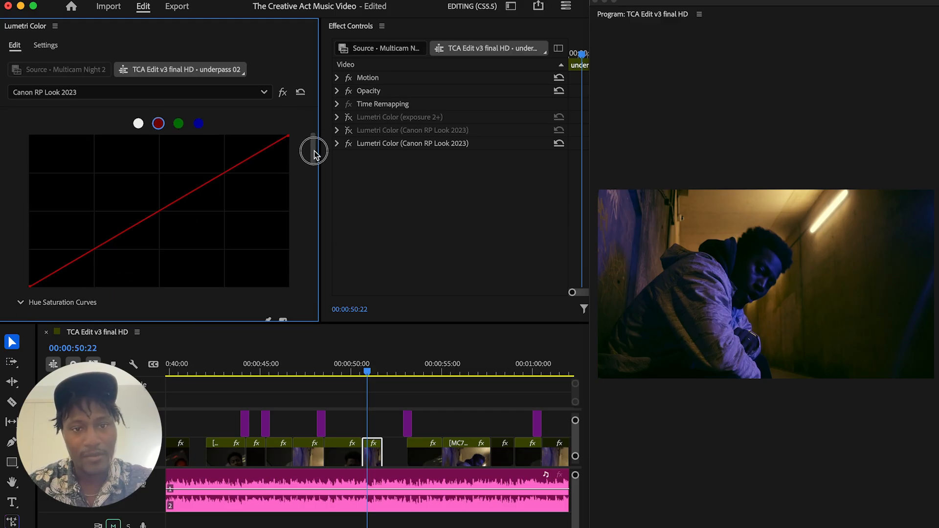
pyautogui.click(91, 252)
pyautogui.click(158, 213)
pyautogui.click(221, 176)
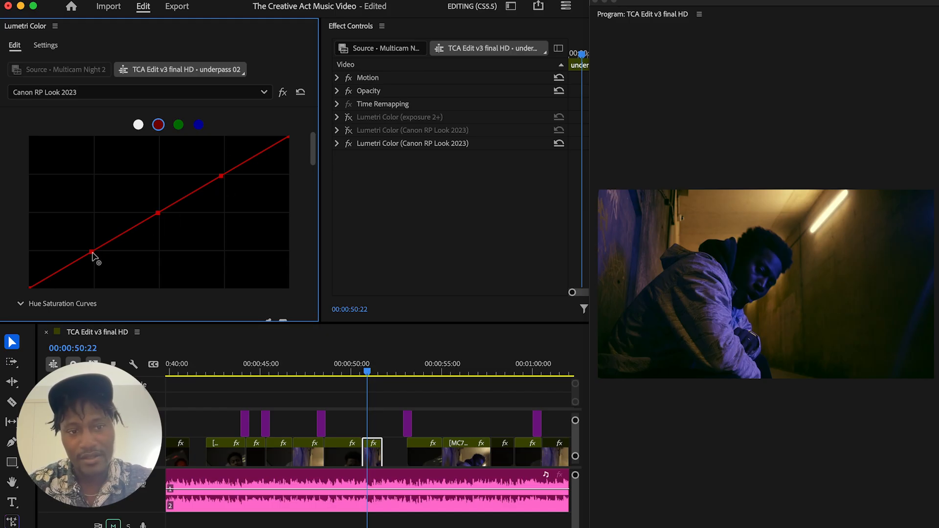
# Try adjusting the red curve's shadow, midtone and highlight points one at a time, undoing each change
pyautogui.moveTo(91, 252); pyautogui.dragTo(88, 241)
pyautogui.press('super+z')
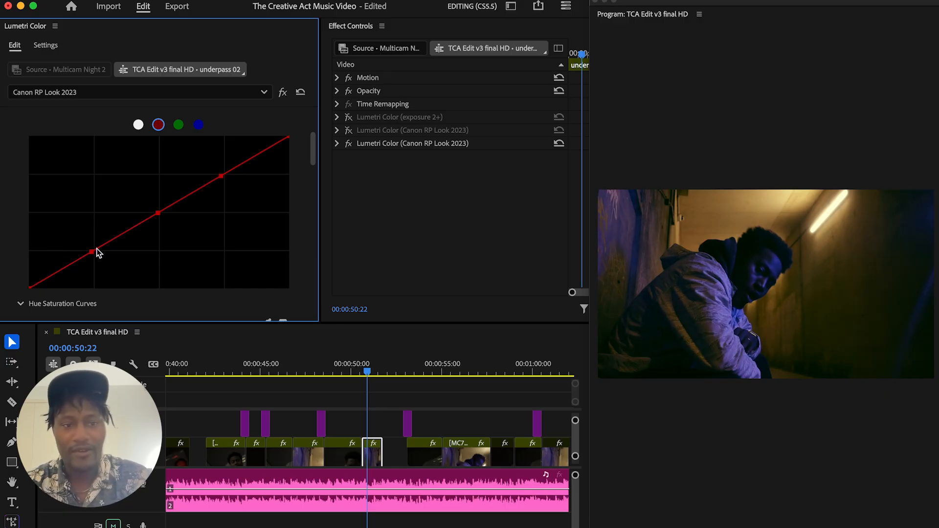
pyautogui.moveTo(160, 213); pyautogui.dragTo(143, 197)
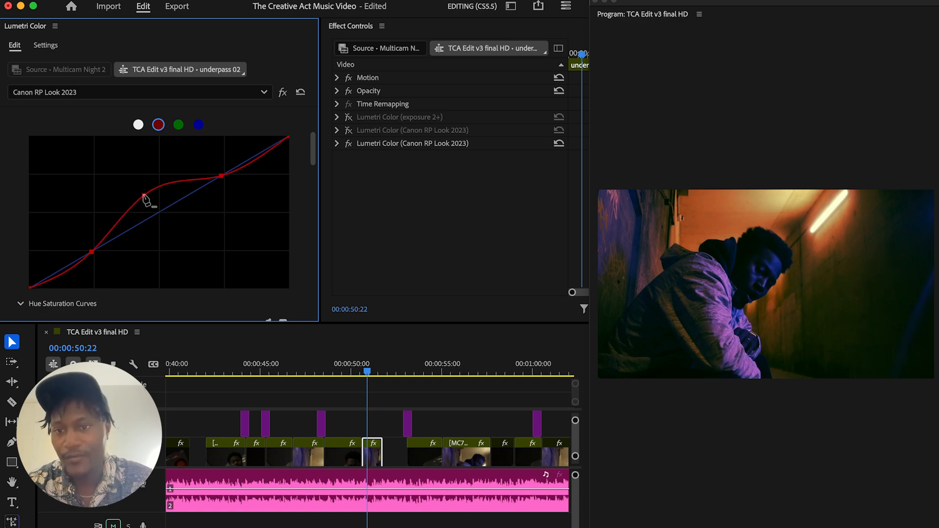
pyautogui.press('super+z')
pyautogui.moveTo(221, 177)
pyautogui.mouseDown()
pyautogui.moveTo(211, 159)
pyautogui.moveTo(220, 176)
pyautogui.mouseUp()
pyautogui.press('super+z')
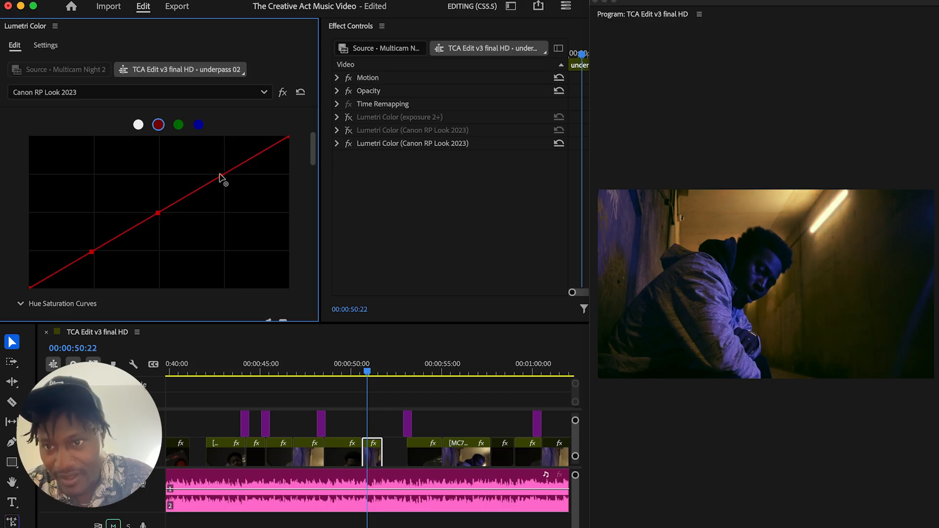
# Add midtone, shadow and highlight points at the quarter divisions of the green RGB curve
pyautogui.click(180, 126)
pyautogui.click(159, 214)
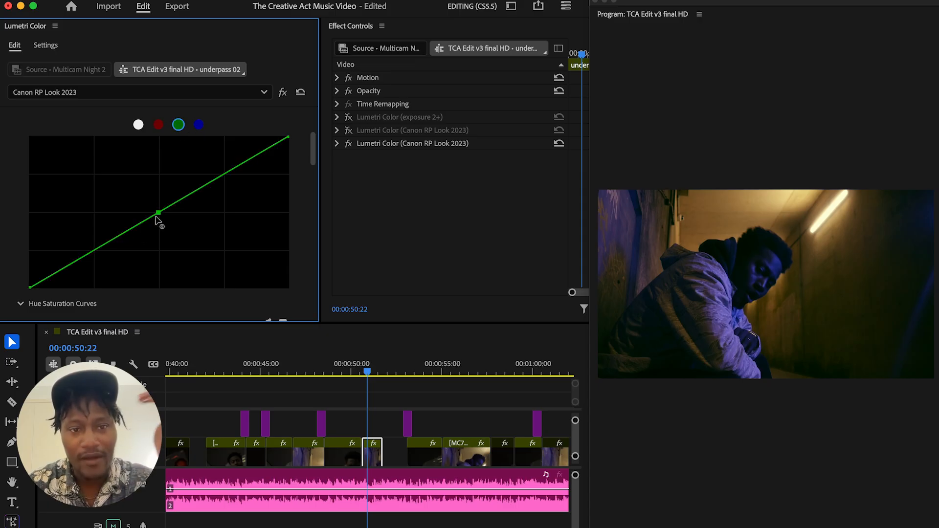
pyautogui.click(92, 252)
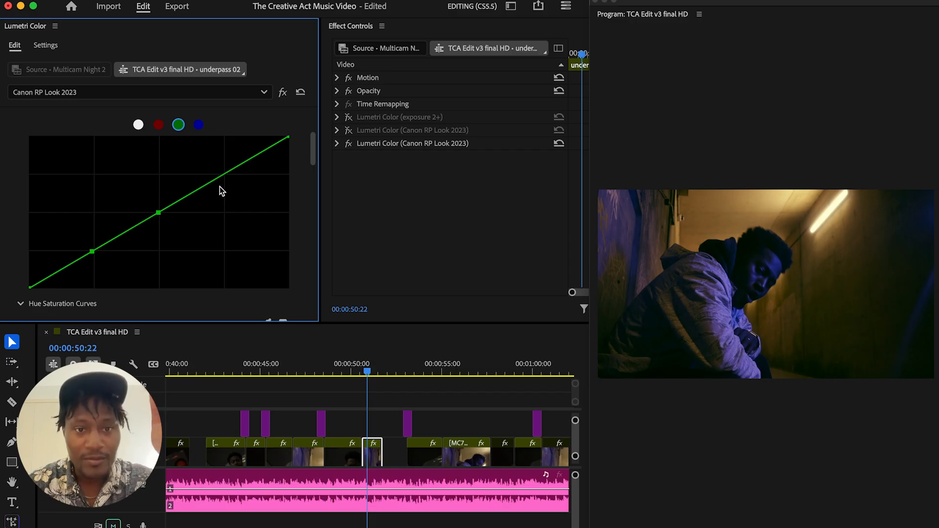
pyautogui.click(224, 174)
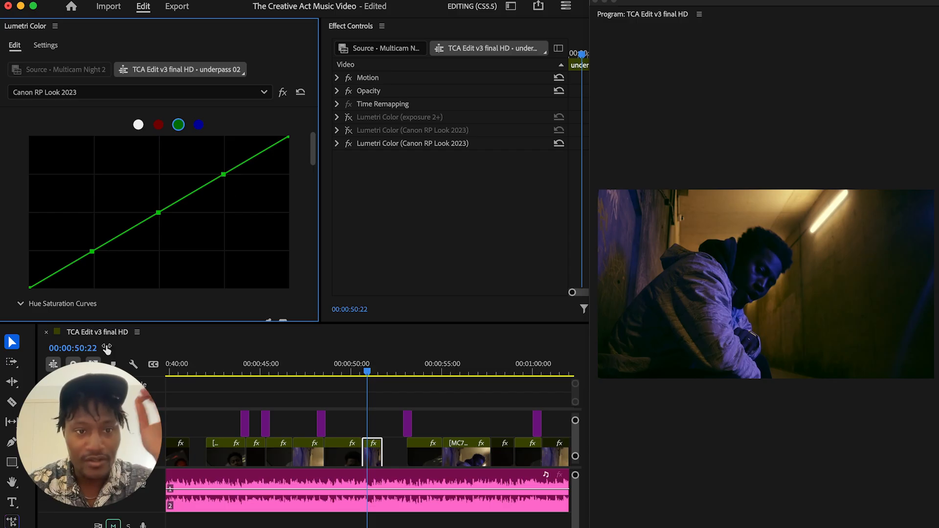
pyautogui.click(28, 288)
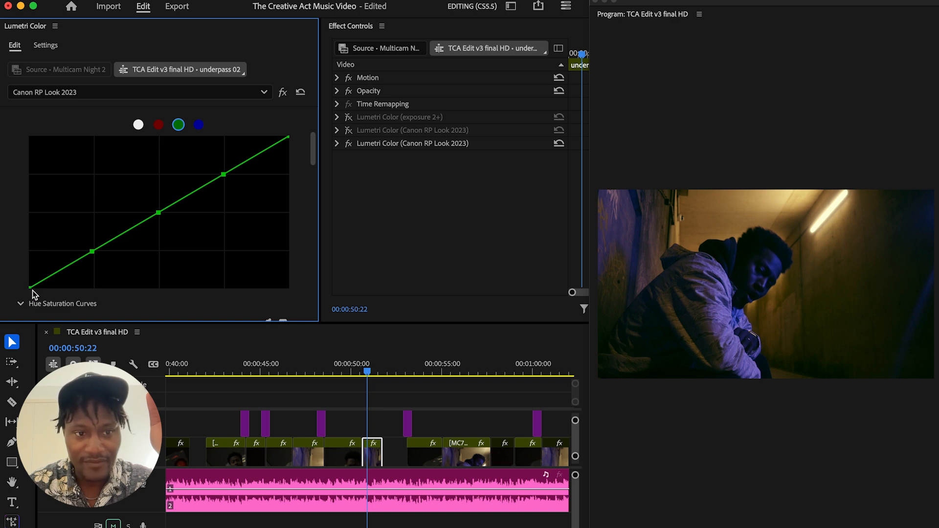
pyautogui.moveTo(30, 290); pyautogui.dragTo(23, 313)
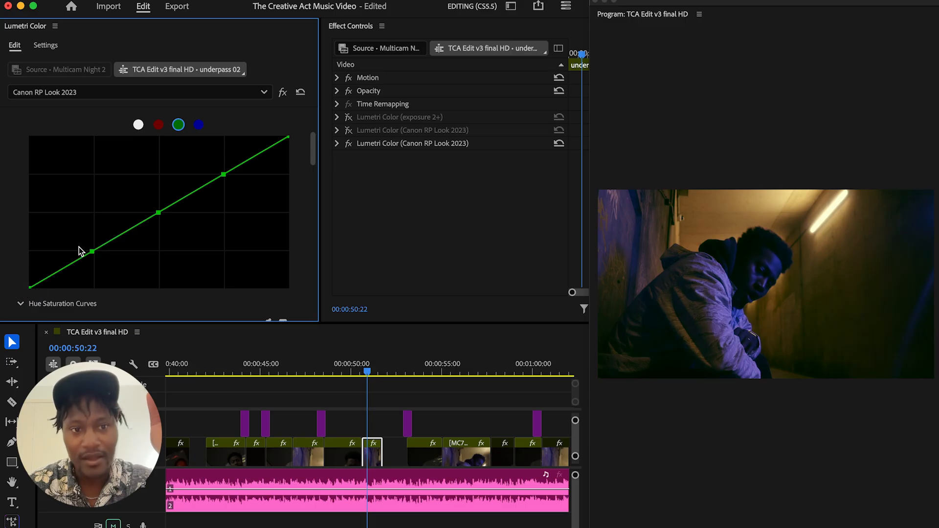
pyautogui.click(91, 251)
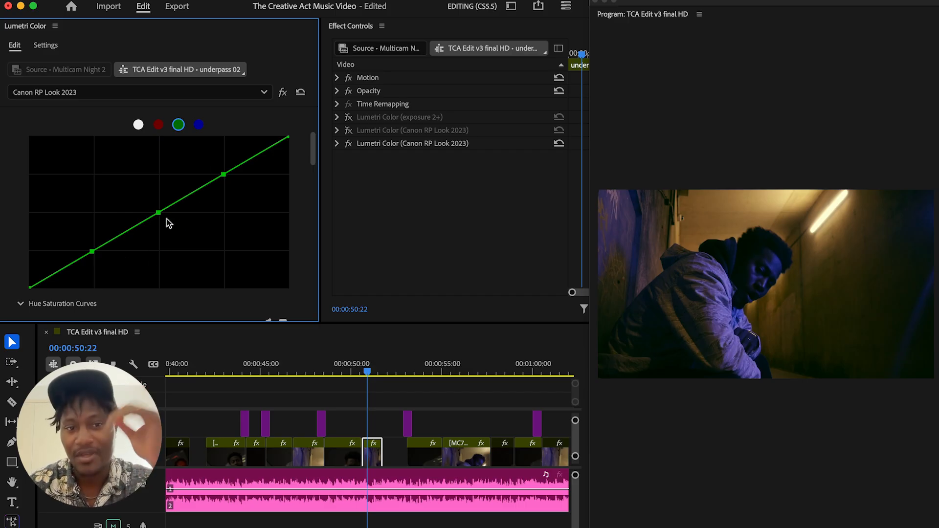
# Switch the RGB Curves to the blue channel
pyautogui.click(198, 124)
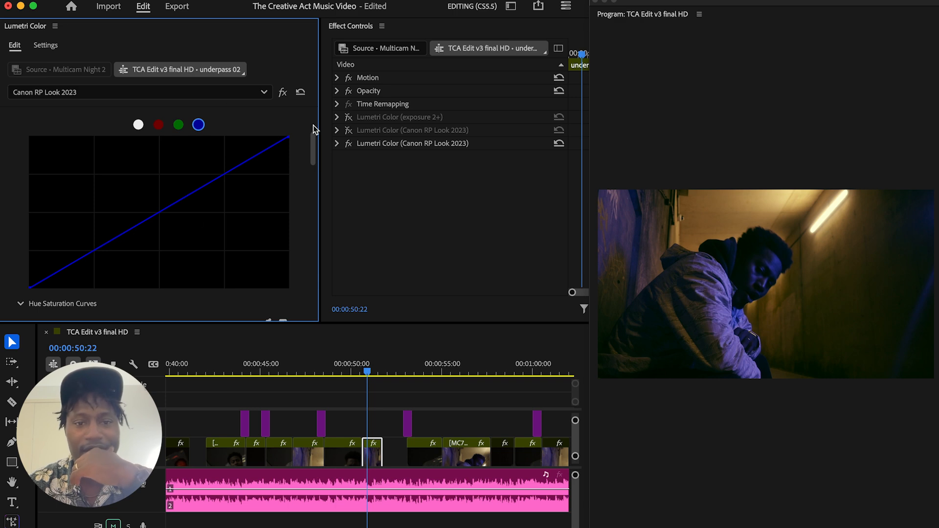
pyautogui.scroll(5, 313, 125)
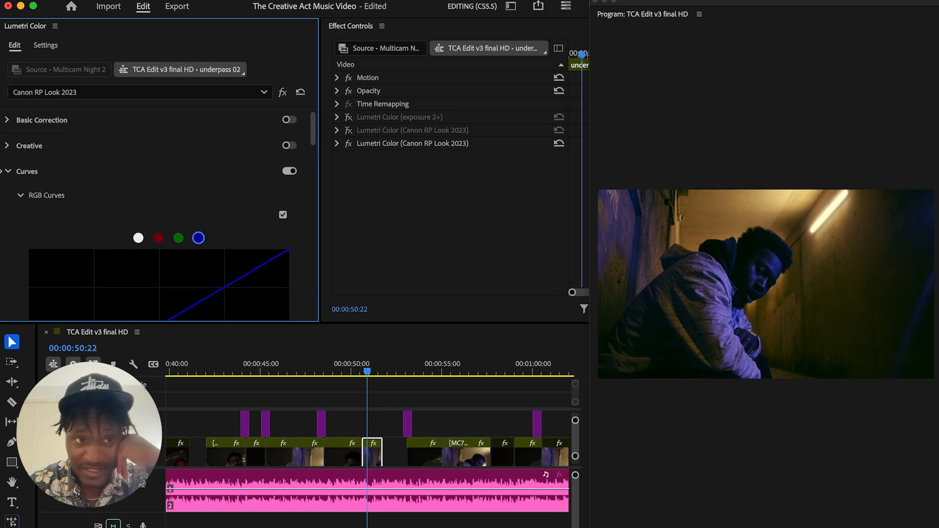
# Collapse Curves, expand Color Wheels & Match, and enlarge the Lumetri Color area to show the shadows, midtones and highlights wheels together
pyautogui.click(7, 171)
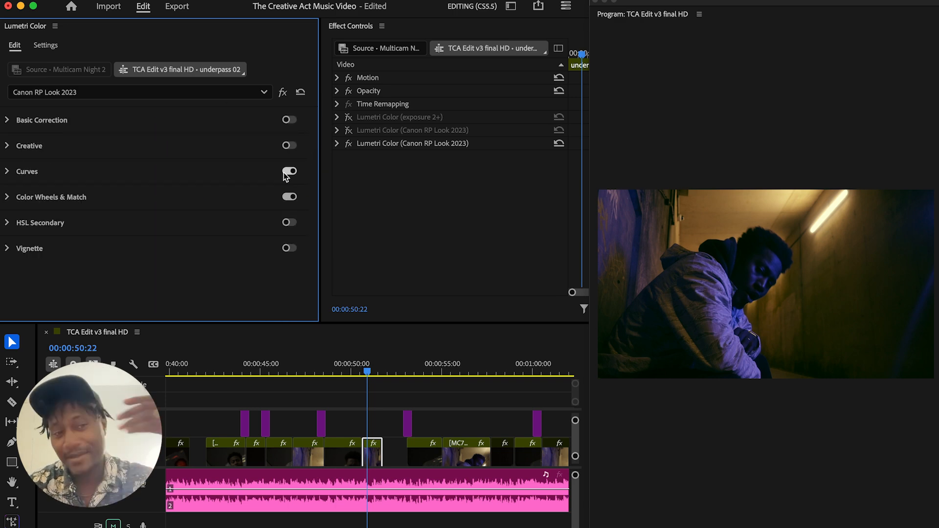
pyautogui.click(8, 198)
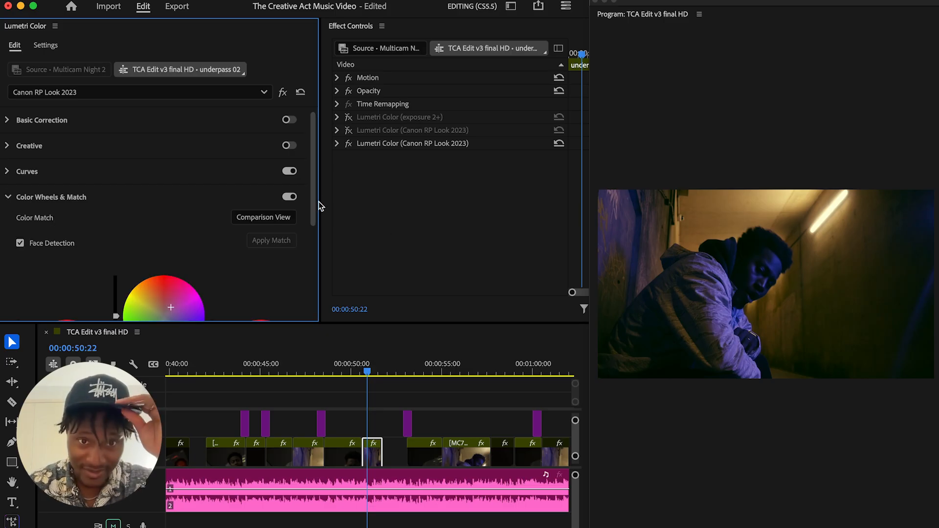
pyautogui.scroll(-1, 315, 205)
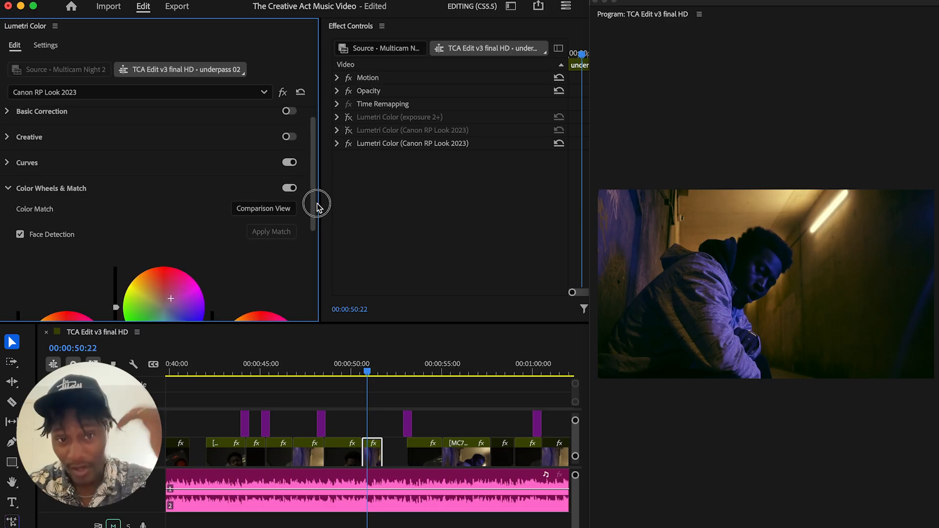
pyautogui.scroll(-1, 316, 204)
pyautogui.moveTo(313, 205); pyautogui.dragTo(319, 264)
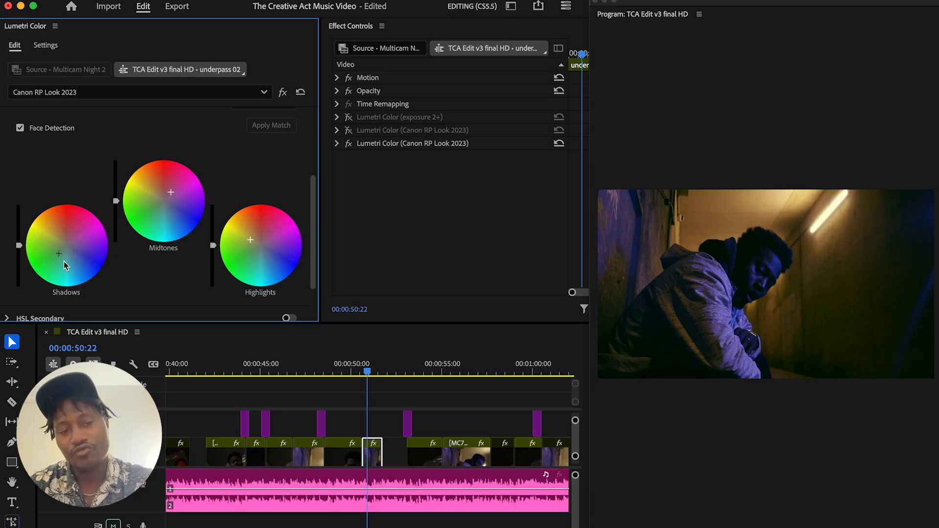
pyautogui.moveTo(61, 256); pyautogui.dragTo(61, 255)
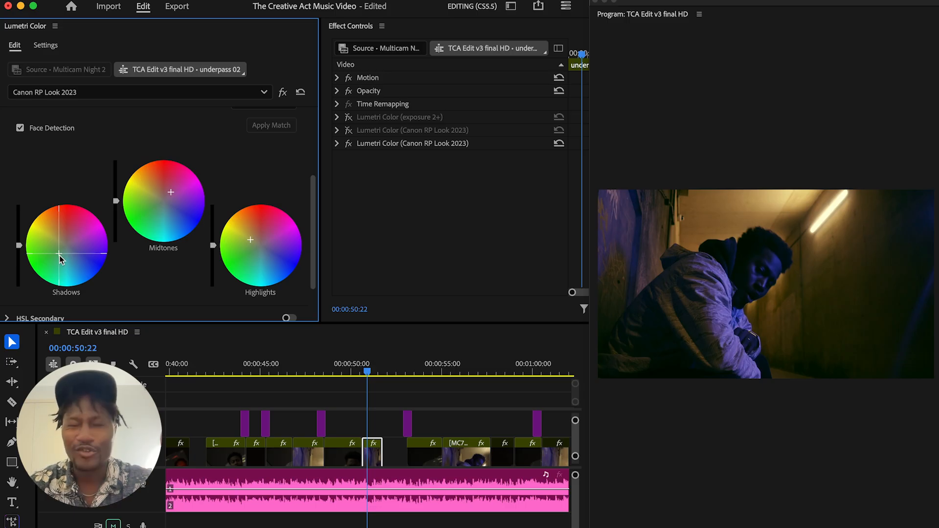
pyautogui.moveTo(56, 255); pyautogui.dragTo(55, 256)
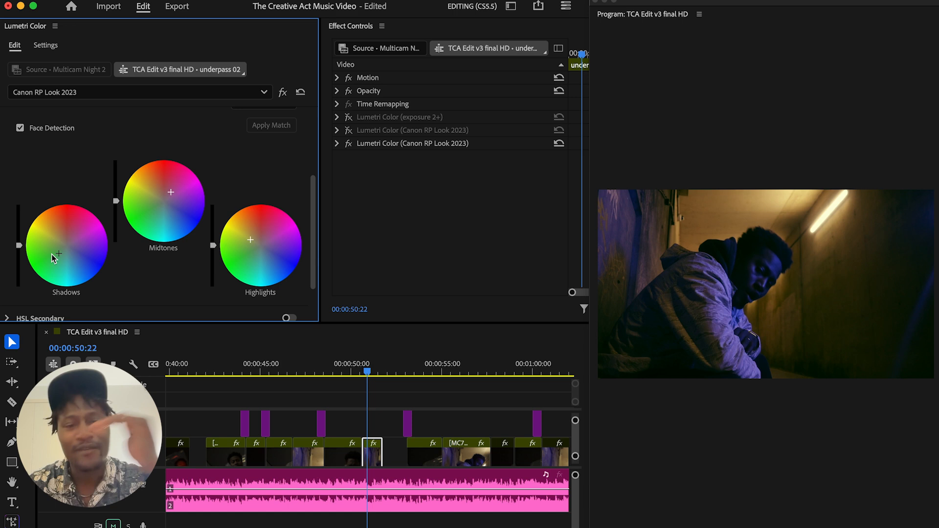
pyautogui.moveTo(129, 323); pyautogui.dragTo(125, 354)
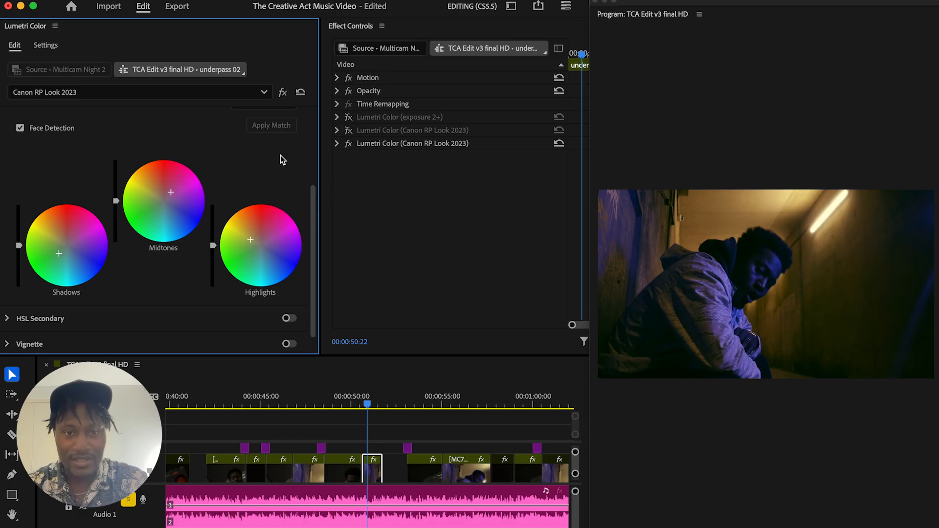
pyautogui.moveTo(312, 204); pyautogui.dragTo(315, 172)
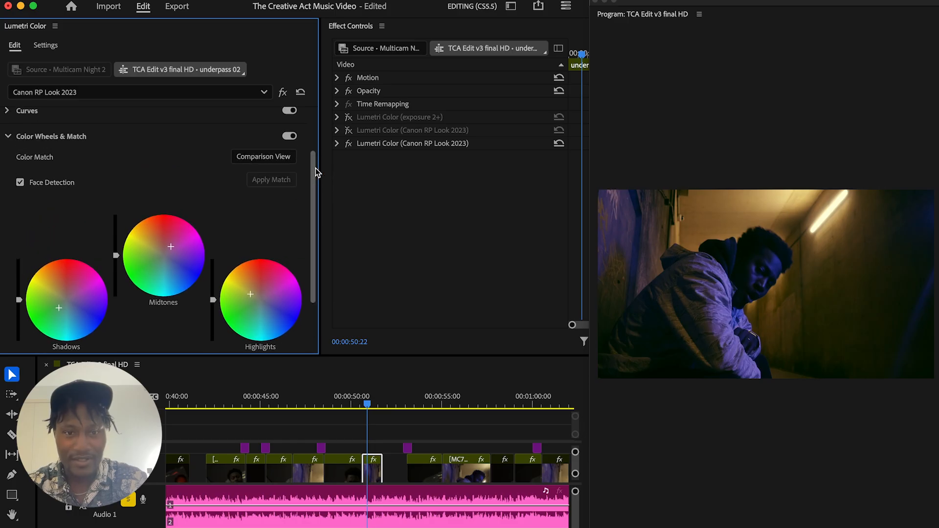
# Reset the Canon RP Look 2023 effect and re-tint the color wheels: shadows slightly green, midtones slightly magenta, highlights slightly yellow
pyautogui.click(300, 92)
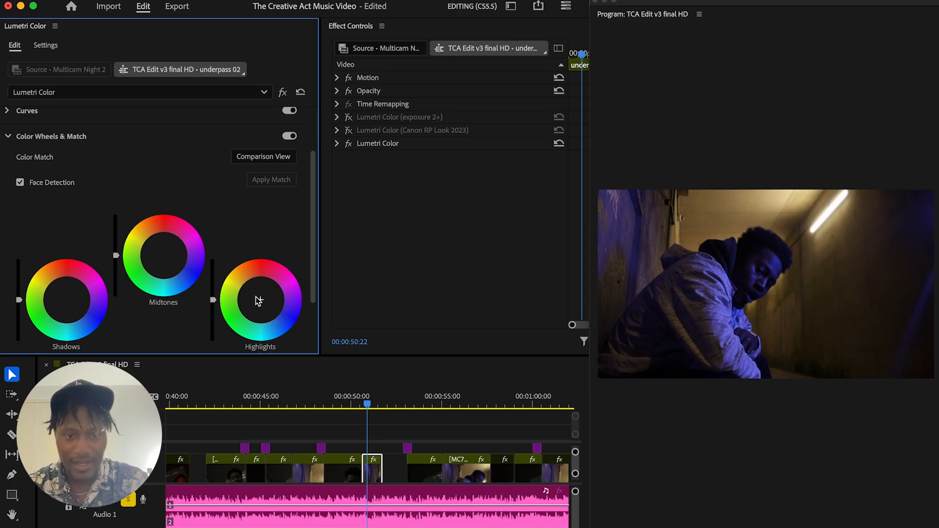
pyautogui.moveTo(261, 272); pyautogui.dragTo(260, 268)
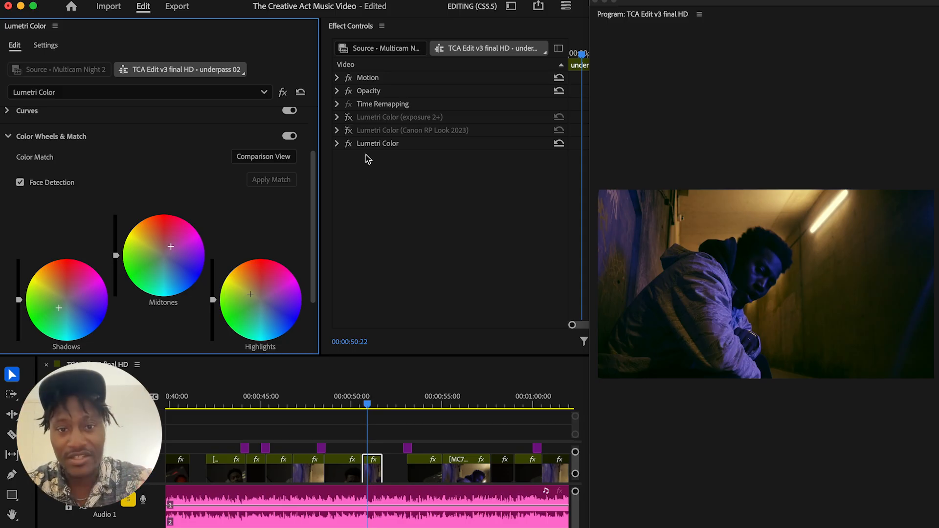
# Compare the shot with and without the rebuilt Lumetri Color grade
pyautogui.click(348, 144)
pyautogui.click(349, 144)
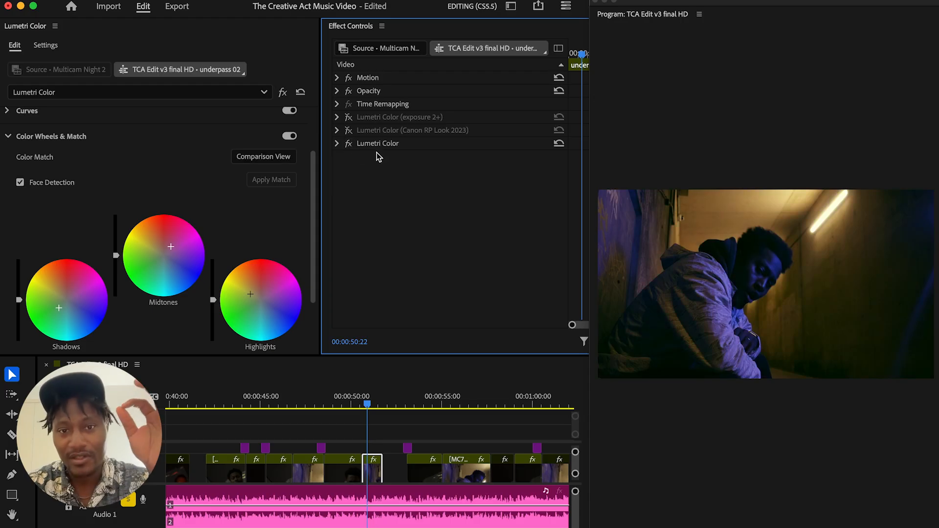
pyautogui.press('super+z')
pyautogui.press('super+z')
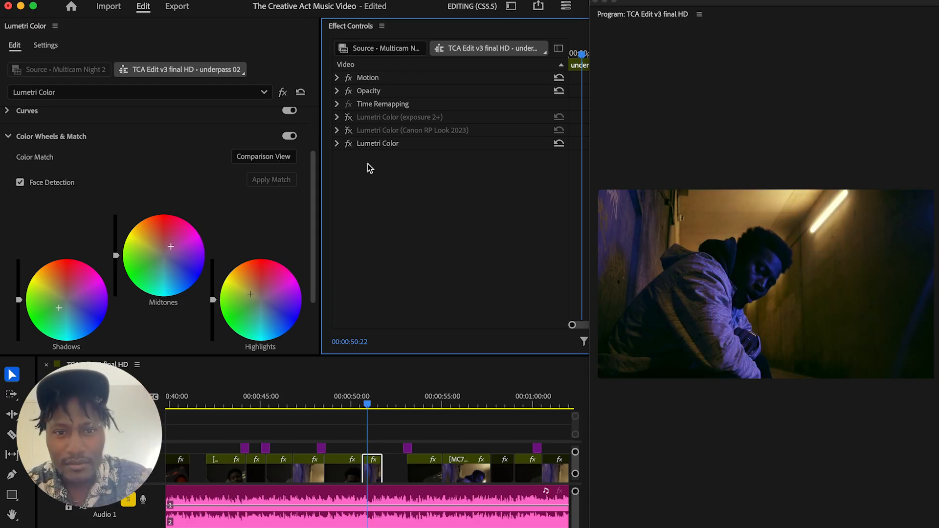
pyautogui.click(349, 144)
pyautogui.click(349, 144)
pyautogui.click(349, 144)
pyautogui.click(350, 144)
pyautogui.click(351, 144)
# Compare the rebuilt Lumetri Color grade against the saved Canon RP Look 2023 effect by enabling each in turn
pyautogui.click(350, 131)
pyautogui.click(350, 132)
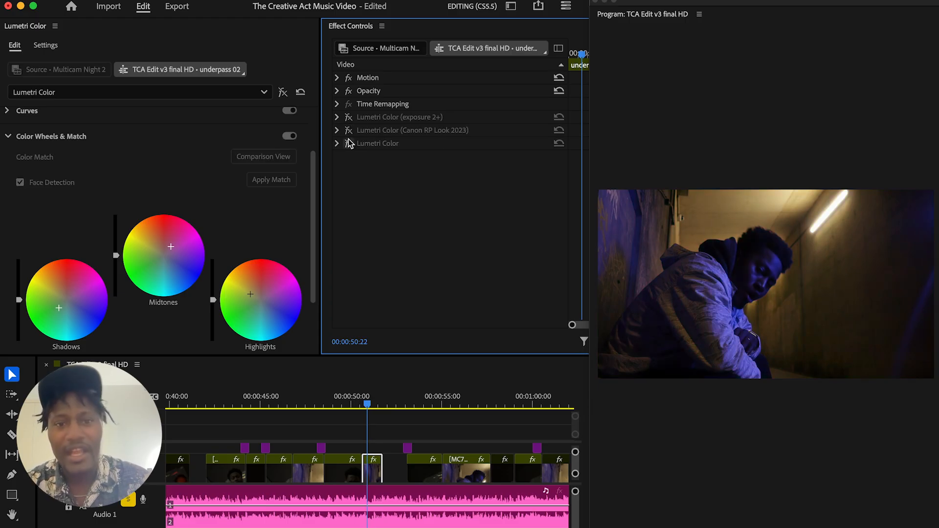
pyautogui.click(349, 143)
pyautogui.click(349, 143)
pyautogui.click(348, 144)
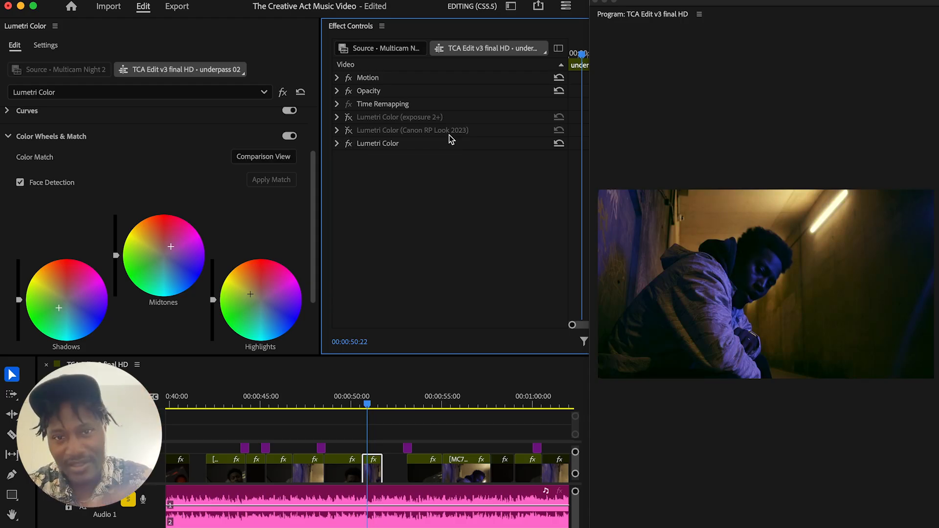
pyautogui.click(349, 143)
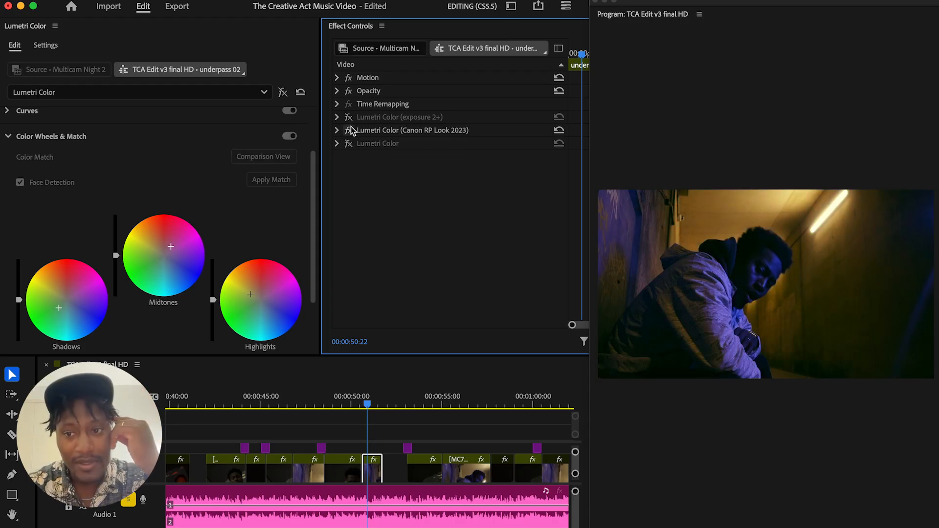
pyautogui.click(349, 130)
pyautogui.click(349, 131)
pyautogui.click(349, 144)
pyautogui.click(351, 144)
pyautogui.click(349, 145)
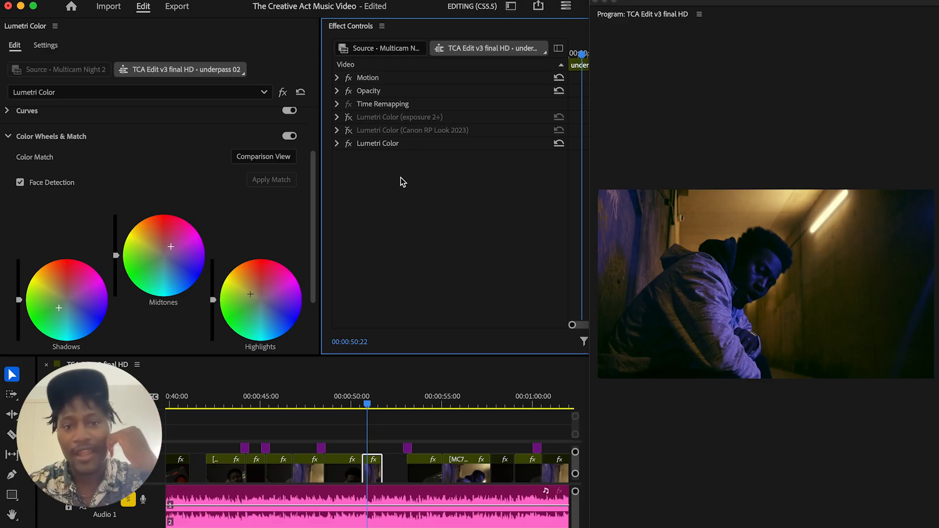
# Check the before and after of the rebuilt Lumetri Color effect on its own once more
pyautogui.click(348, 143)
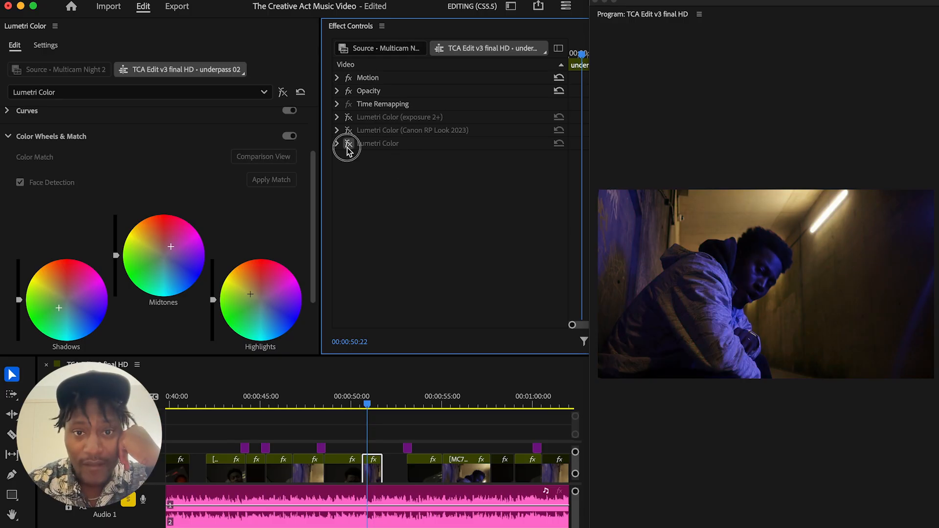
pyautogui.click(348, 143)
pyautogui.click(348, 143)
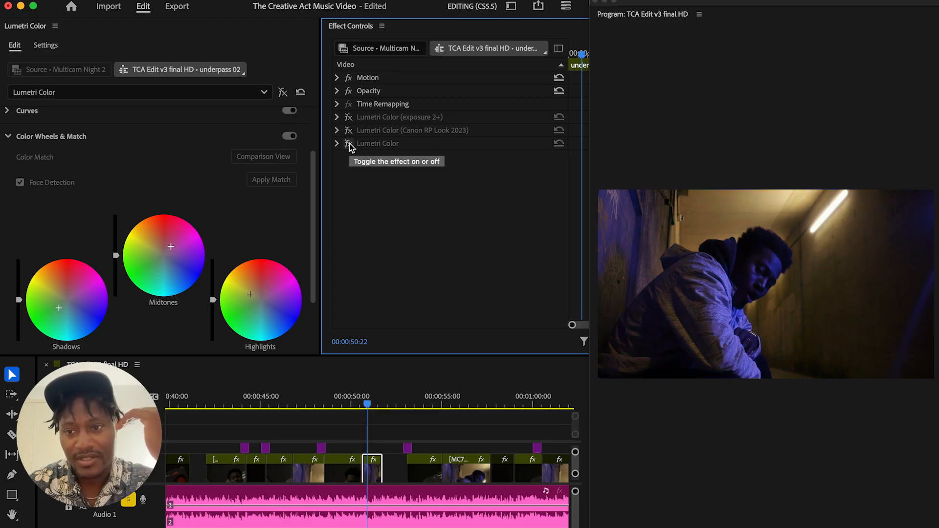
pyautogui.click(349, 143)
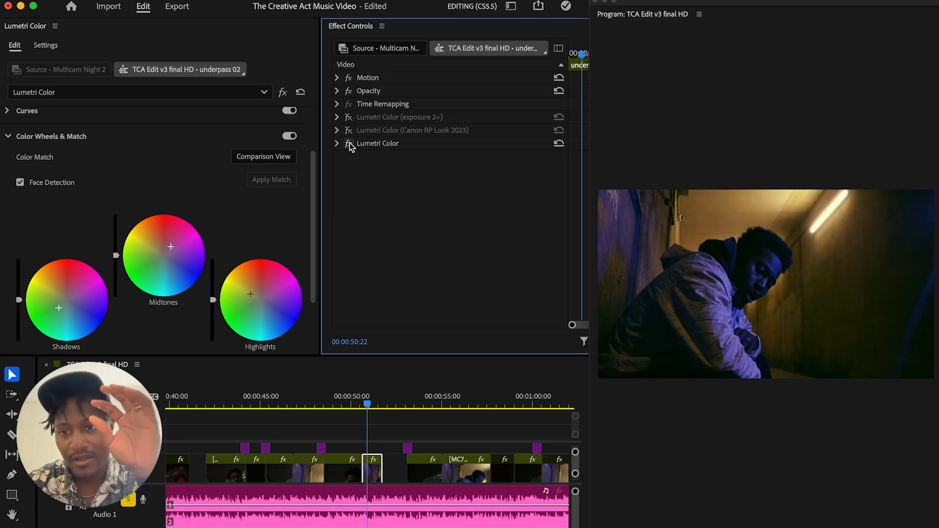
pyautogui.click(349, 144)
pyautogui.click(349, 143)
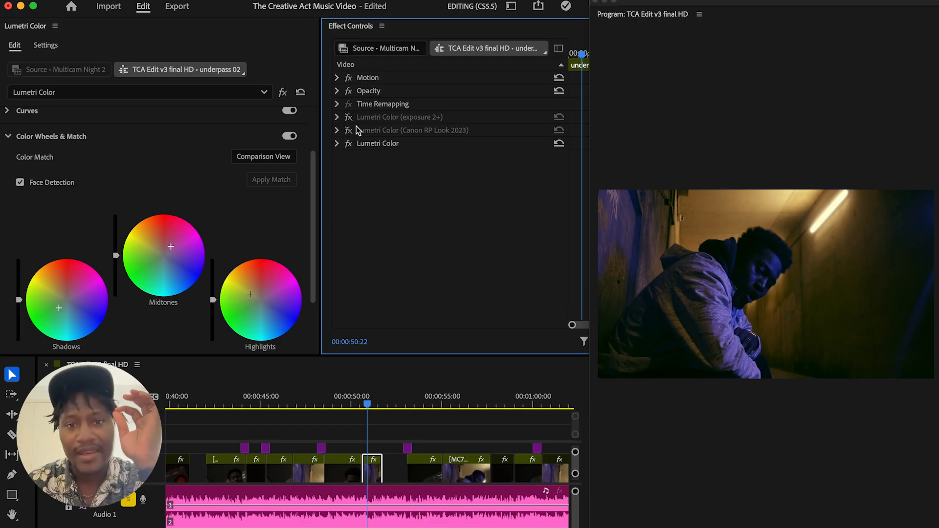
# Enable the second Lumetri Color effect, Canon RP Look 2023, on top of the rebuilt grade, comparing the shot both ways
pyautogui.click(353, 130)
pyautogui.click(353, 130)
pyautogui.click(353, 130)
pyautogui.click(353, 130)
pyautogui.click(353, 130)
pyautogui.click(354, 130)
pyautogui.click(353, 131)
pyautogui.click(353, 130)
pyautogui.click(353, 130)
pyautogui.click(353, 130)
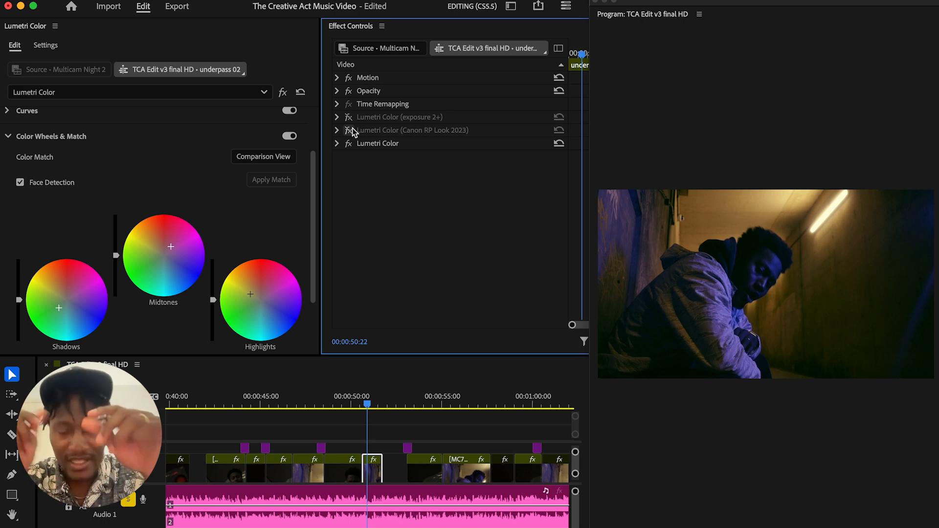
pyautogui.click(349, 130)
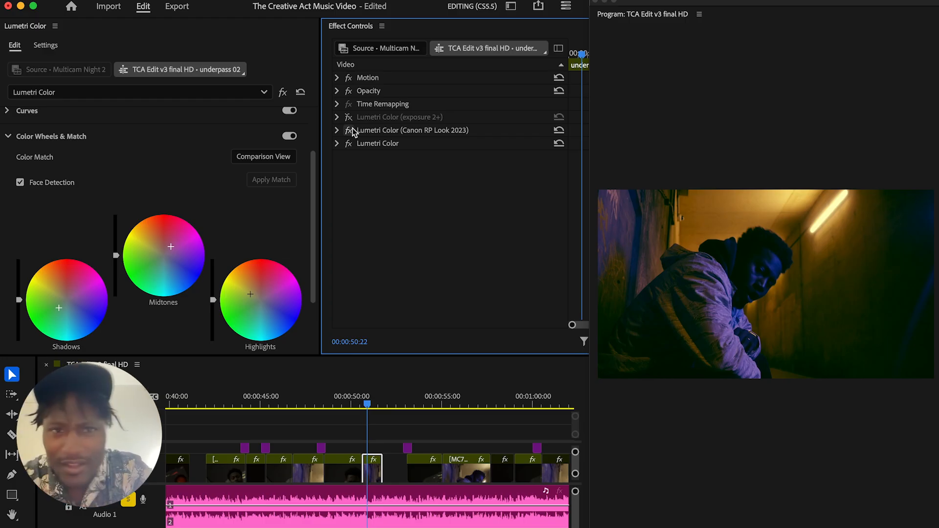
# Compare what the Canon RP Look 2023 effect and the rebuilt Lumetri Color effect each contribute to the stacked grade
pyautogui.click(349, 131)
pyautogui.click(349, 130)
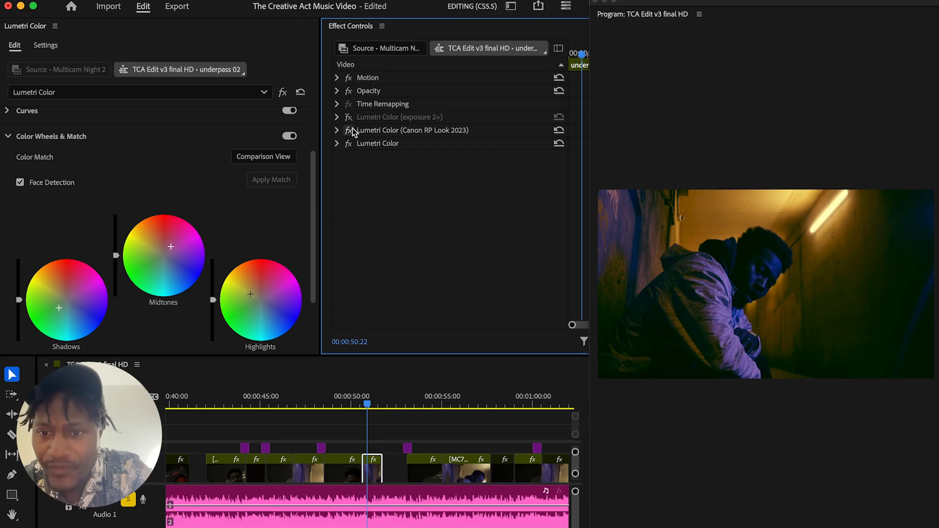
pyautogui.click(349, 130)
pyautogui.click(349, 130)
pyautogui.click(348, 130)
pyautogui.click(349, 130)
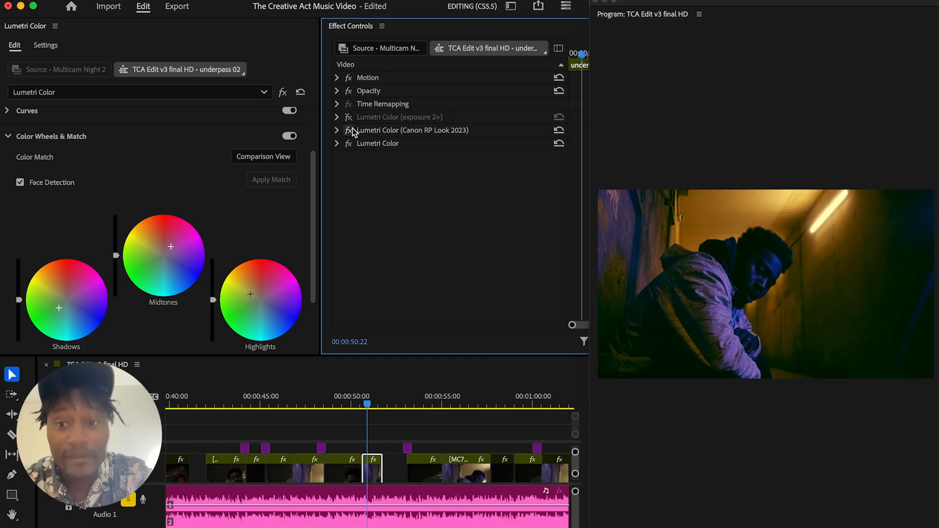
pyautogui.click(349, 130)
pyautogui.click(349, 130)
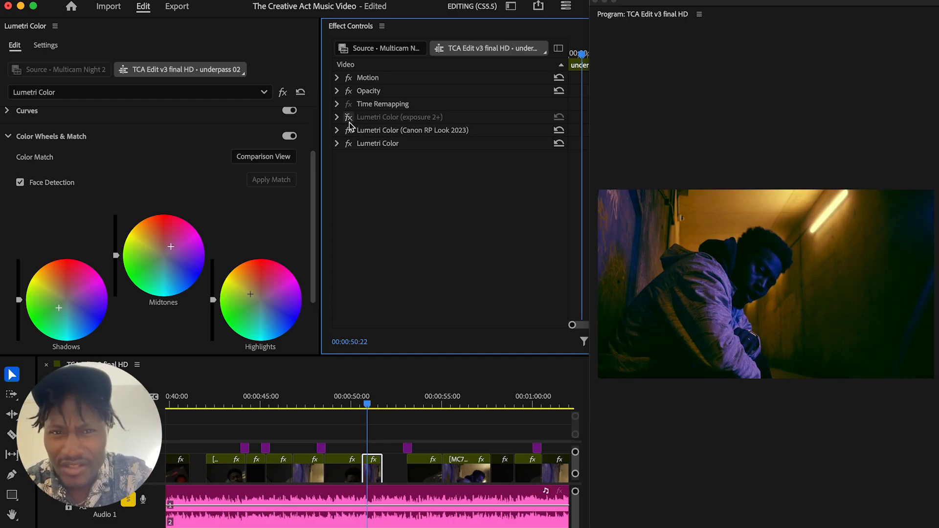
pyautogui.click(348, 130)
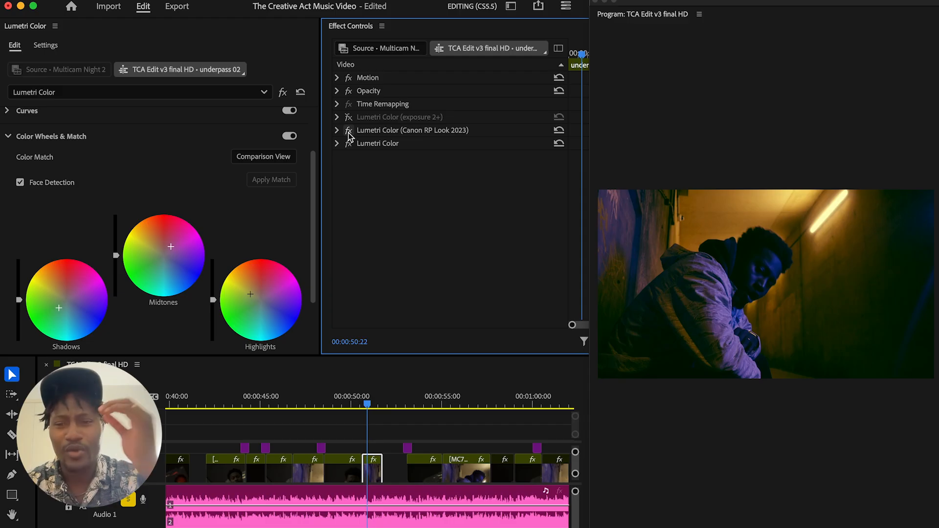
pyautogui.click(348, 131)
pyautogui.click(349, 131)
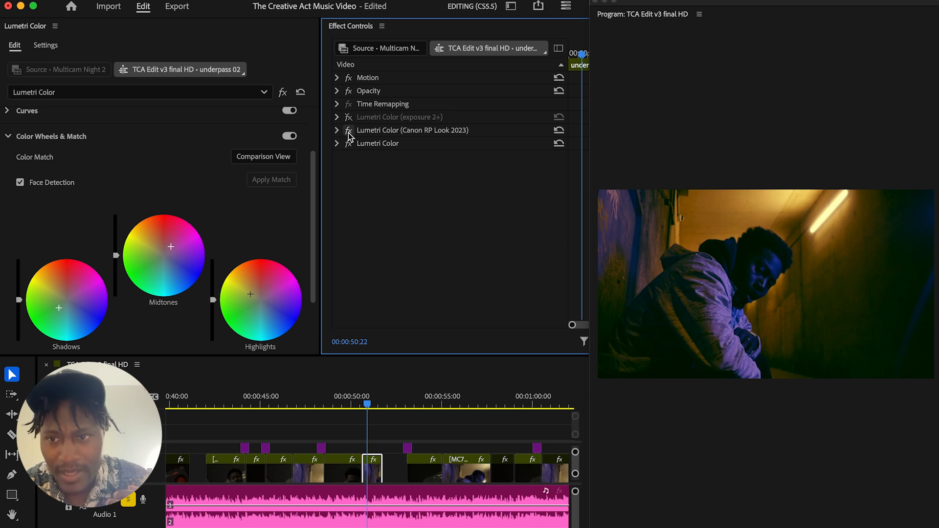
pyautogui.click(349, 132)
pyautogui.click(348, 132)
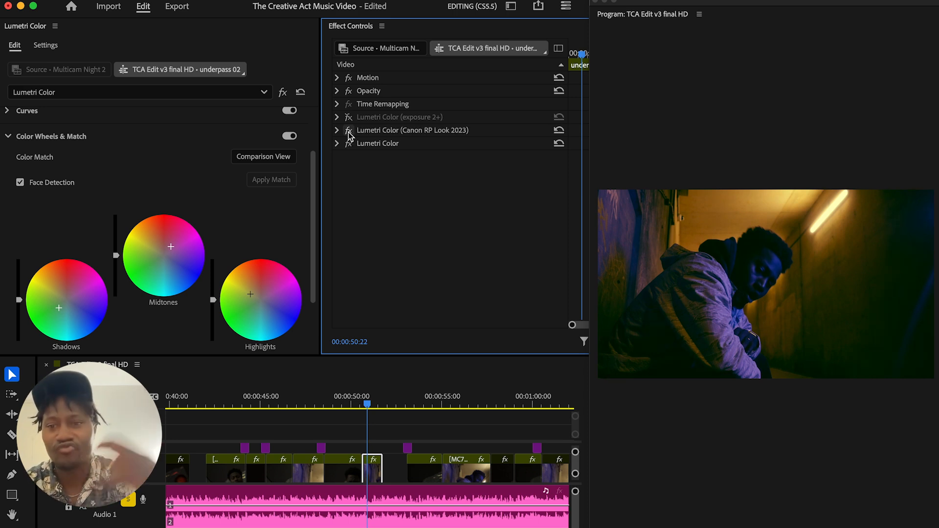
pyautogui.click(348, 132)
pyautogui.click(348, 132)
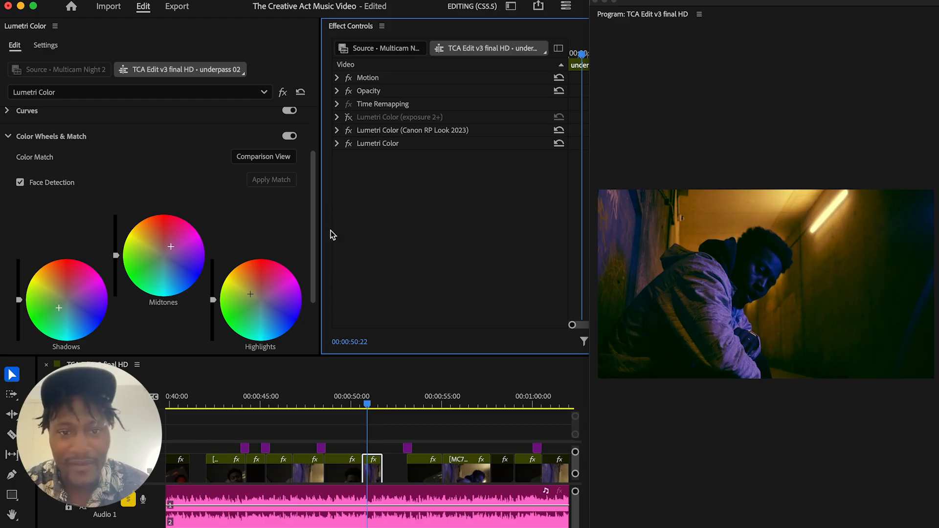
pyautogui.click(349, 144)
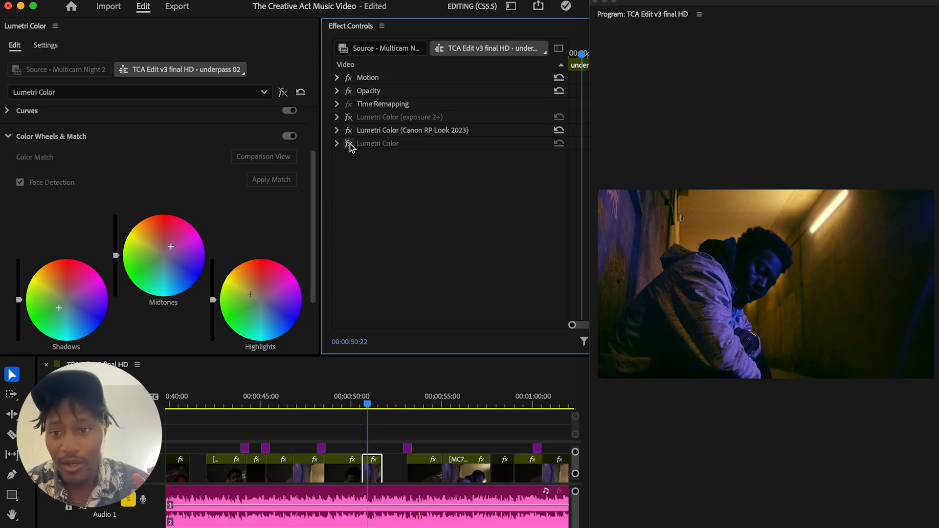
pyautogui.click(349, 144)
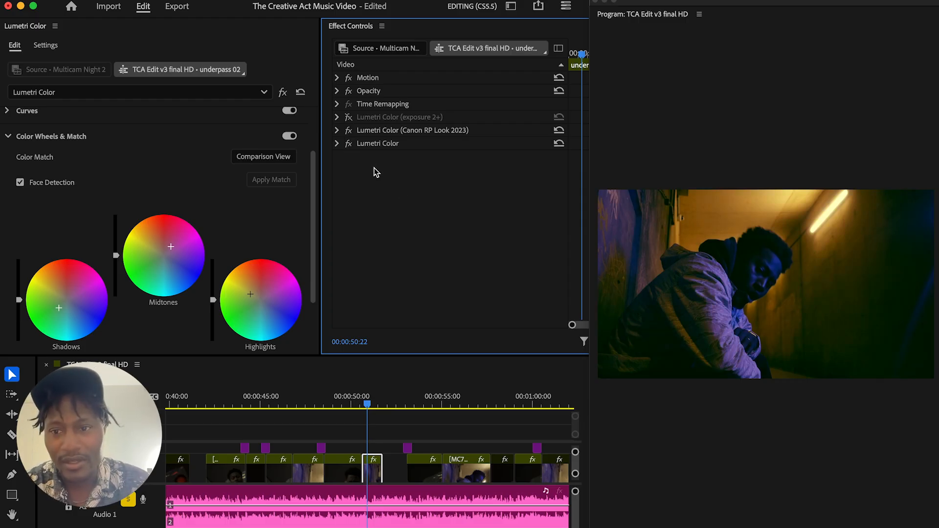
# Enable the Lumetri Color (exposure 2+) effect on top of the two grades, comparing the shot with and without it
pyautogui.click(349, 117)
pyautogui.click(349, 118)
pyautogui.click(349, 118)
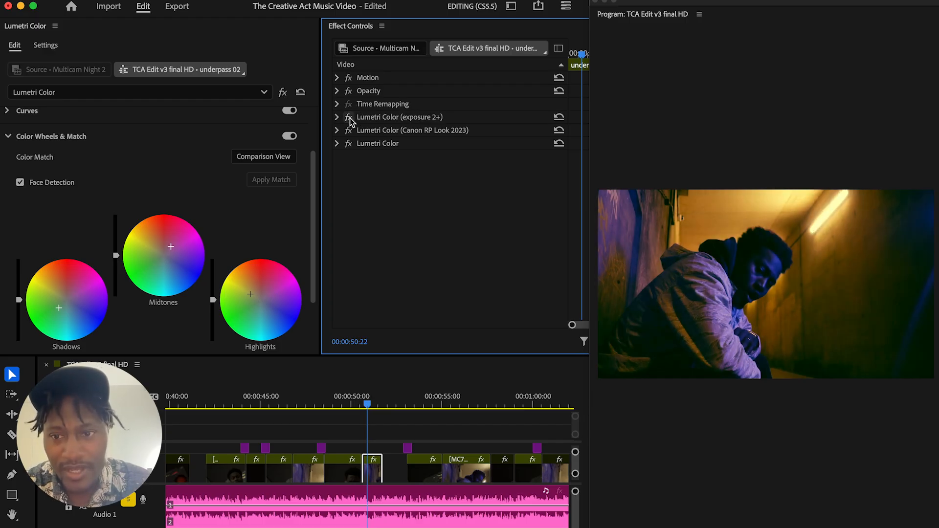
pyautogui.click(349, 117)
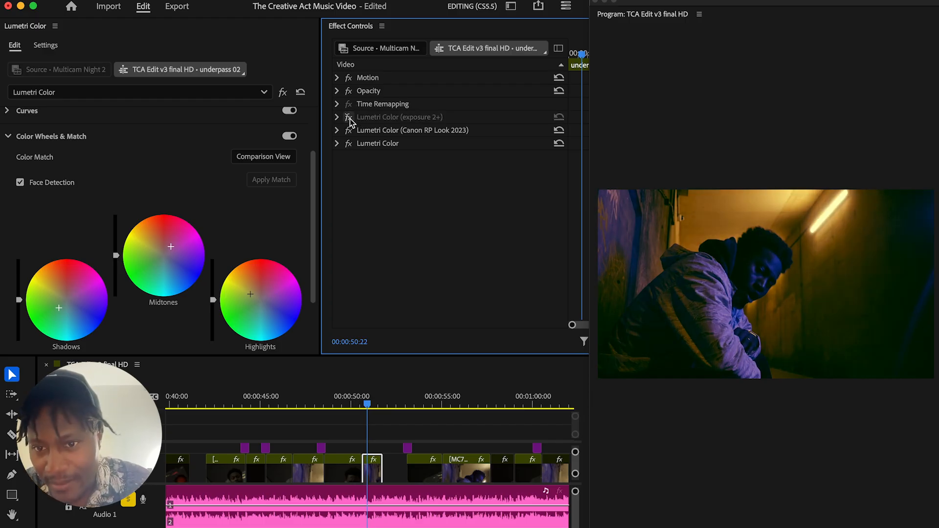
pyautogui.click(349, 118)
pyautogui.click(349, 117)
pyautogui.click(349, 117)
pyautogui.click(349, 117)
pyautogui.click(349, 117)
pyautogui.click(349, 117)
pyautogui.click(348, 117)
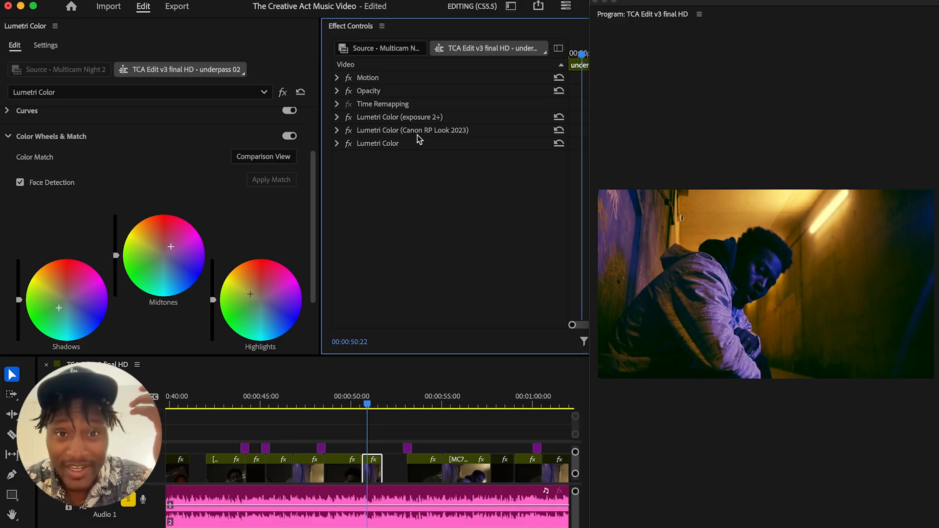
pyautogui.click(349, 117)
pyautogui.click(349, 117)
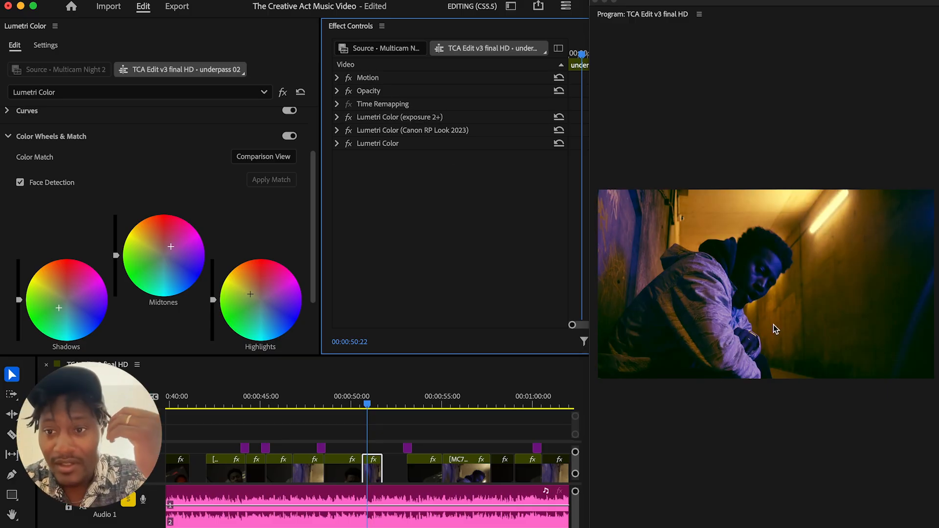
# Compare the shot with and without the Lumetri Color (exposure 2+) effect, and examine the effect's Basic Correction settings
pyautogui.click(349, 118)
pyautogui.click(349, 117)
pyautogui.click(336, 117)
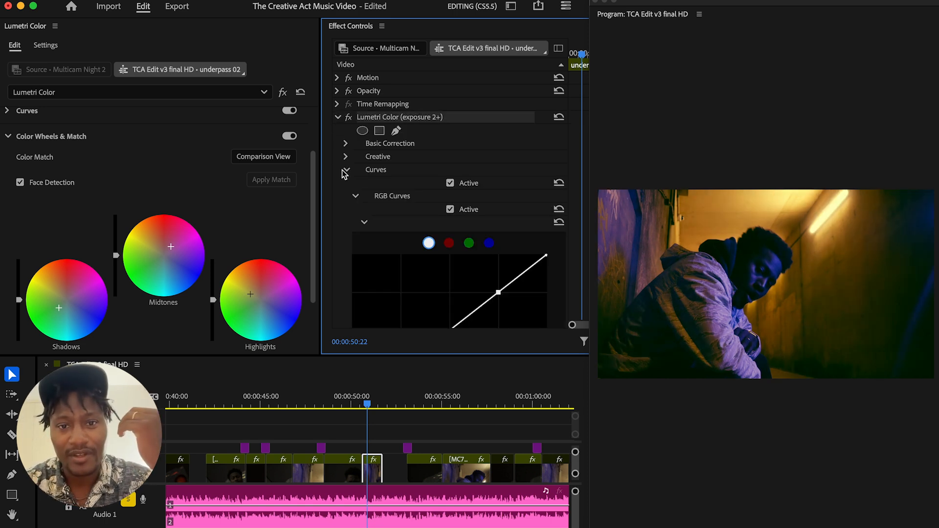
pyautogui.click(346, 170)
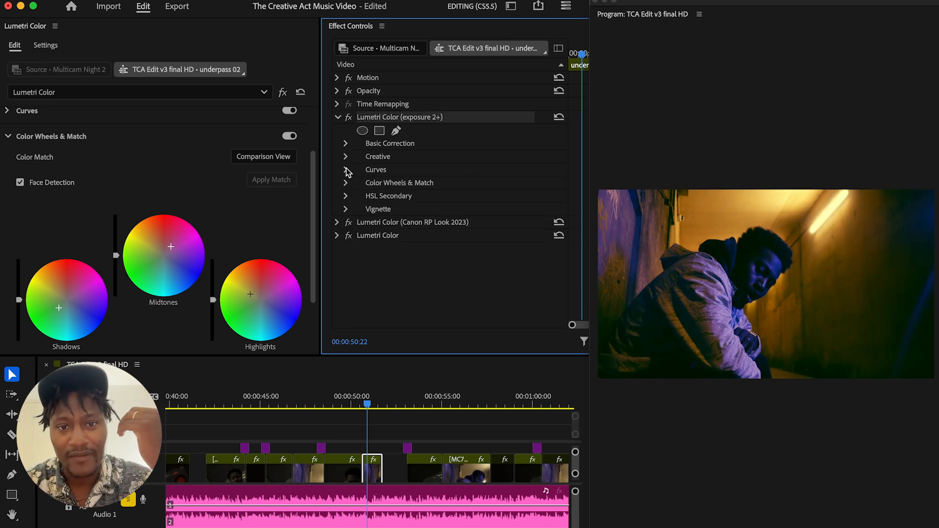
pyautogui.click(345, 143)
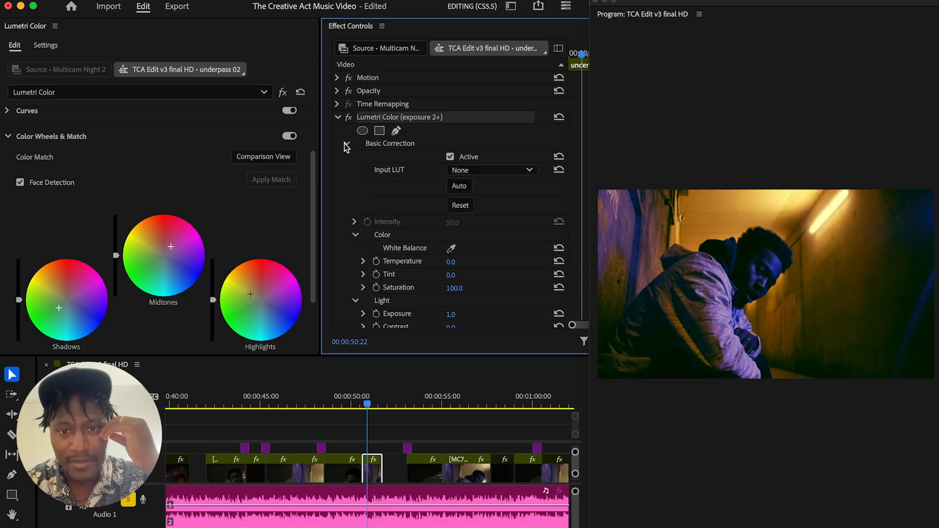
pyautogui.scroll(-3, 517, 297)
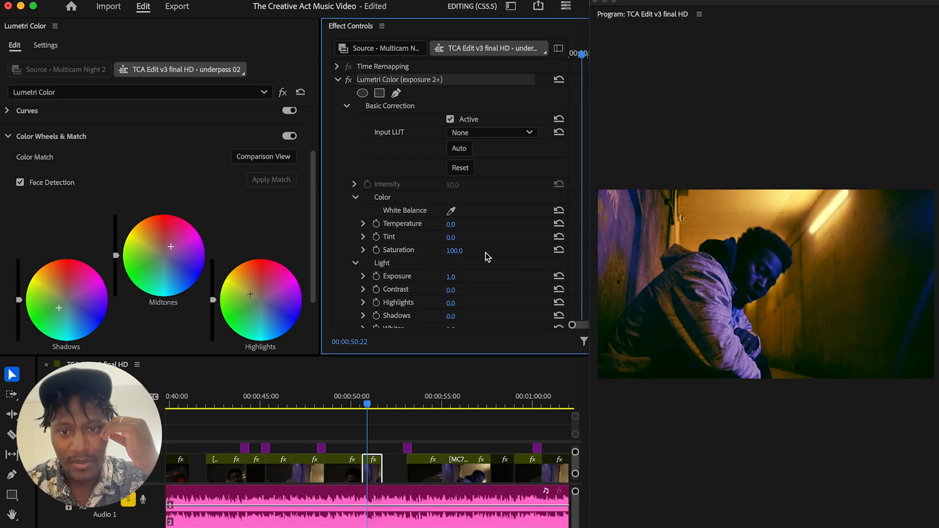
pyautogui.scroll(-3, 487, 257)
pyautogui.scroll(6, 489, 266)
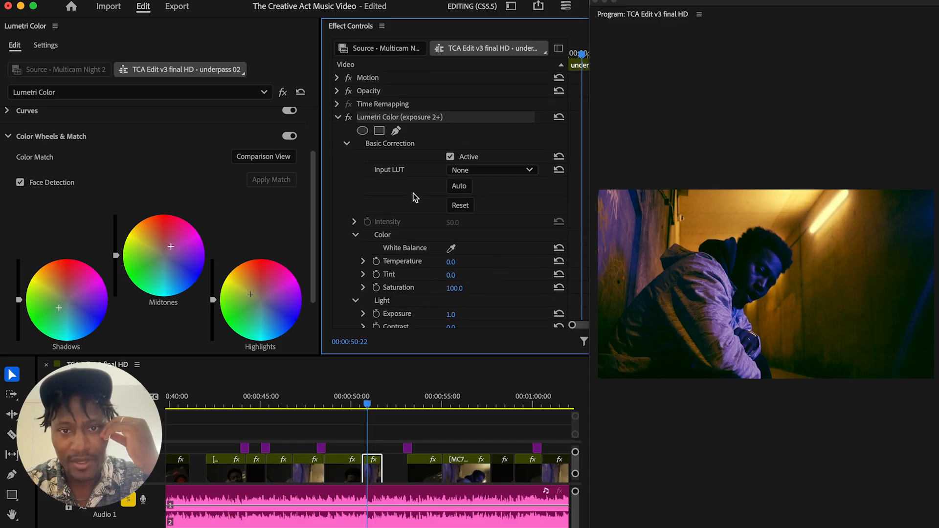
pyautogui.click(338, 118)
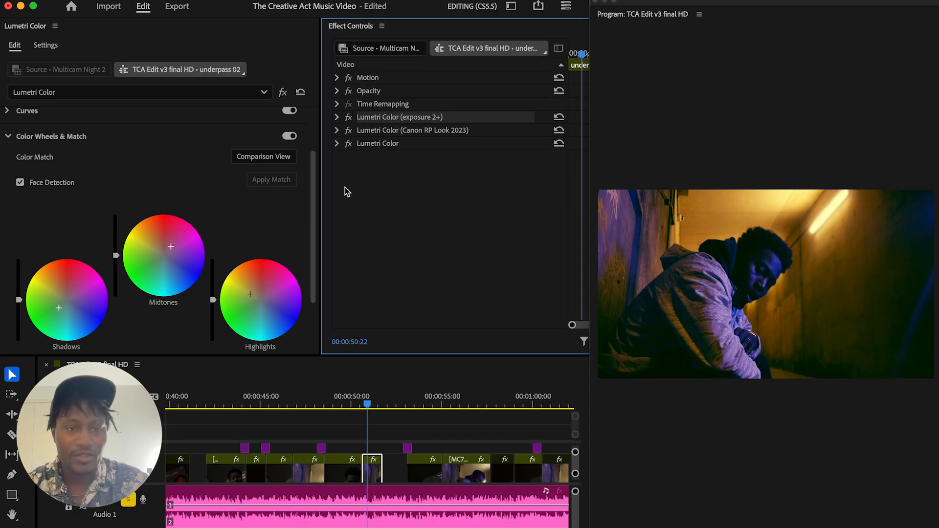
# Examine the Color and Light controls in the Basic Correction section of the base Lumetri Color effect
pyautogui.click(9, 138)
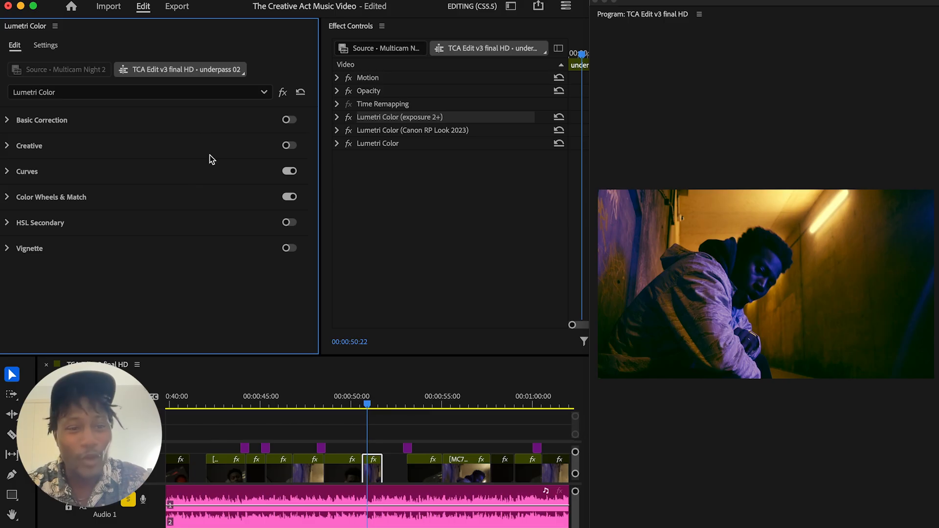
pyautogui.click(8, 122)
pyautogui.click(8, 123)
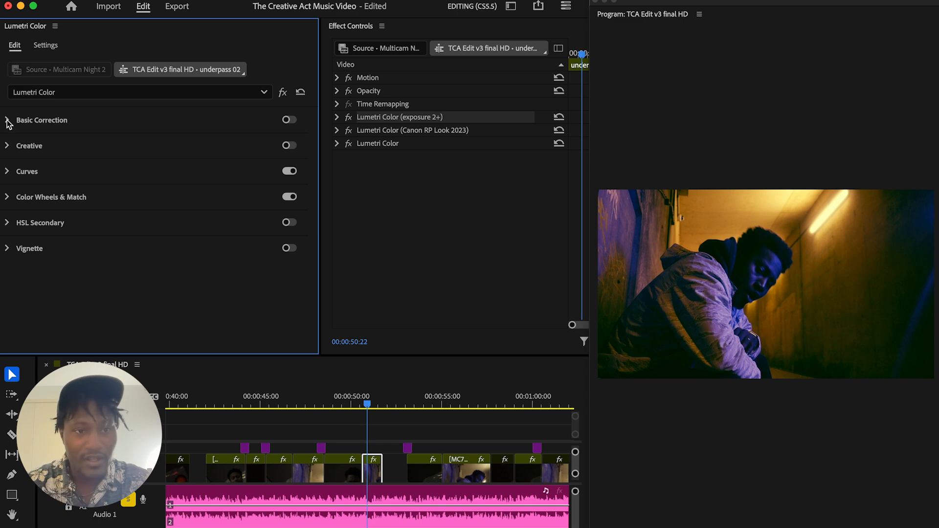
pyautogui.click(9, 123)
pyautogui.moveTo(310, 220); pyautogui.dragTo(316, 190)
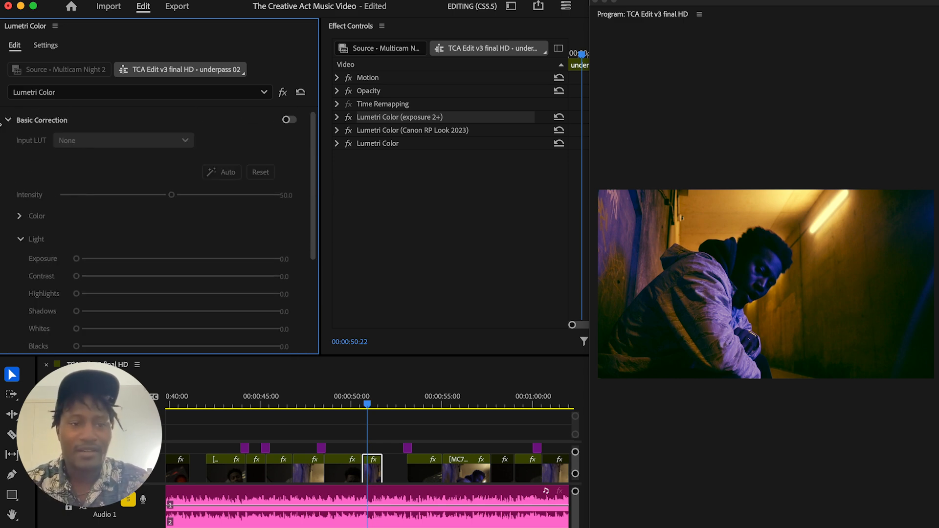
pyautogui.click(8, 120)
pyautogui.click(8, 121)
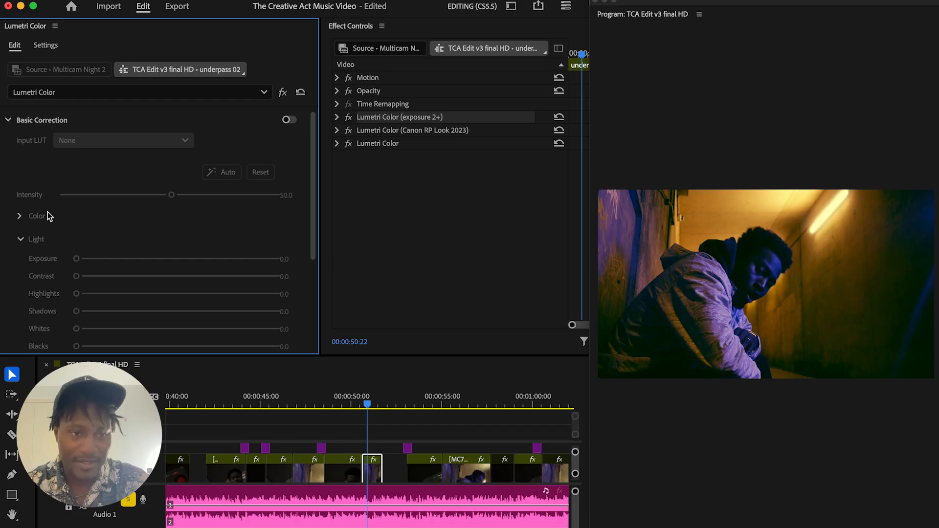
pyautogui.click(21, 216)
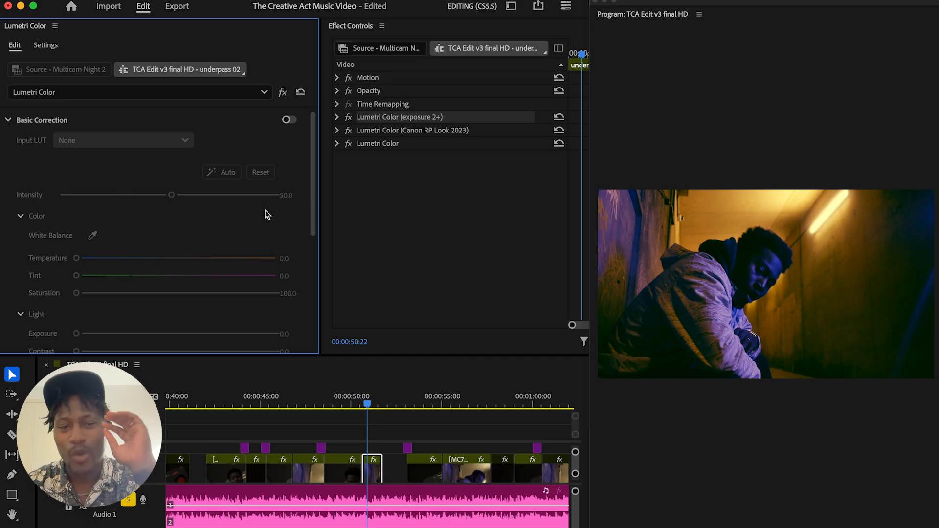
pyautogui.moveTo(312, 213); pyautogui.dragTo(312, 213)
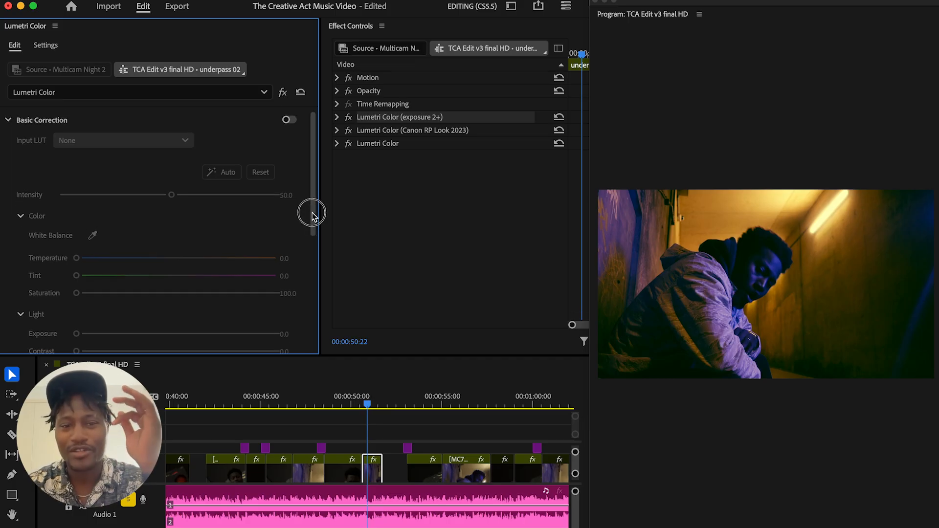
pyautogui.click(8, 121)
# Look over the Creative section of the base Lumetri Color effect with its Look and Color Space options
pyautogui.click(8, 147)
pyautogui.click(8, 147)
pyautogui.click(7, 146)
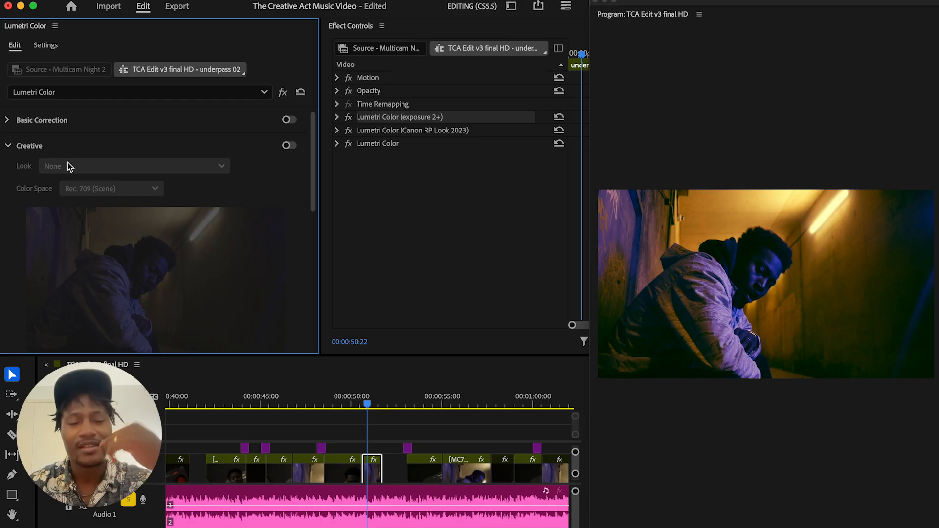
pyautogui.click(7, 146)
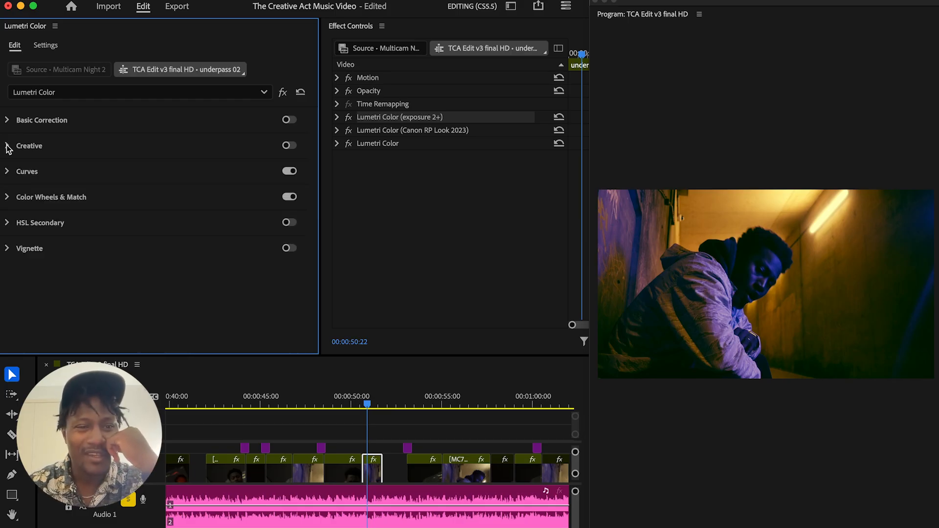
# Show the Color Match Comparison View and browse reference frames against the current shot, stopping at 00:02:38:01
pyautogui.click(7, 197)
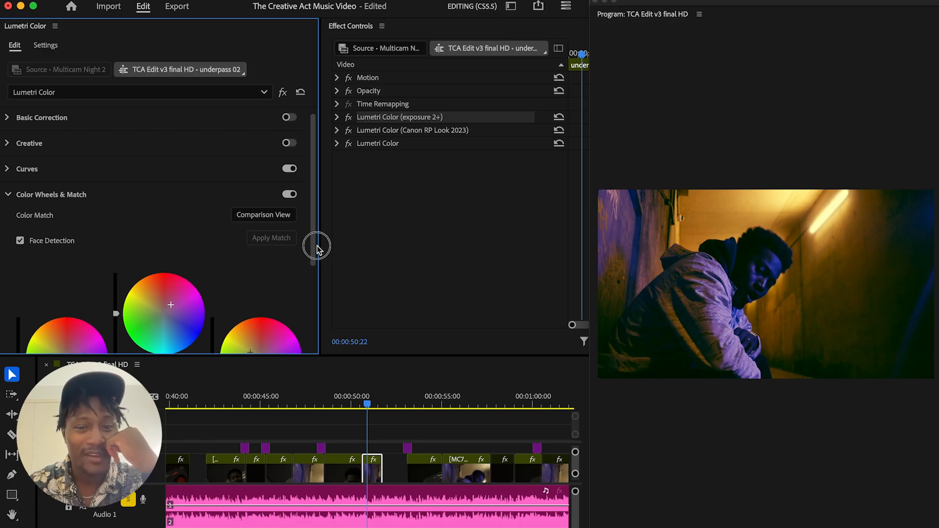
pyautogui.scroll(-2, 315, 248)
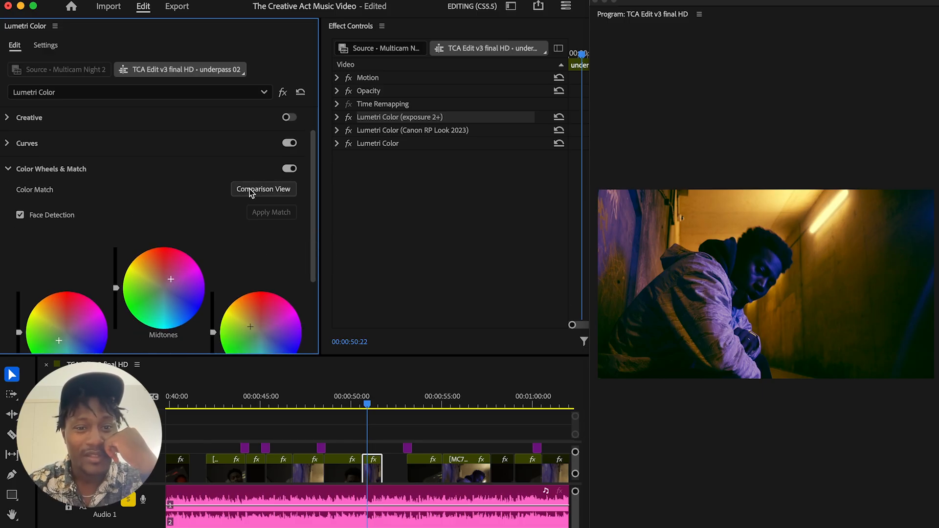
pyautogui.click(283, 194)
pyautogui.moveTo(607, 338); pyautogui.dragTo(658, 339)
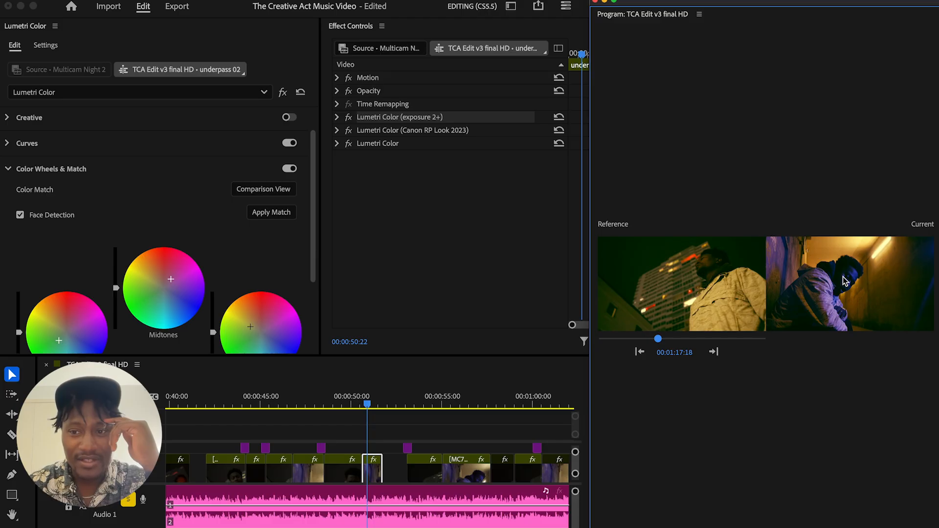
pyautogui.moveTo(656, 340); pyautogui.dragTo(710, 339)
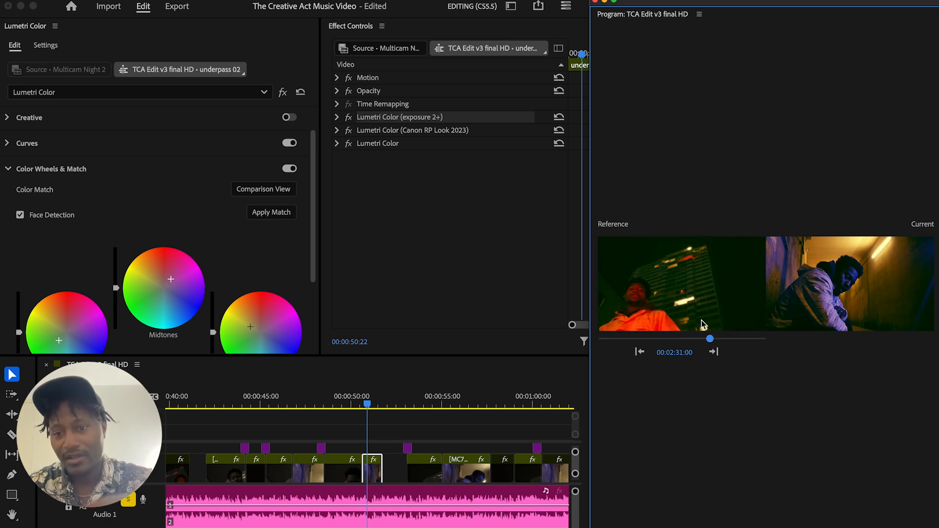
pyautogui.moveTo(710, 340); pyautogui.dragTo(731, 340)
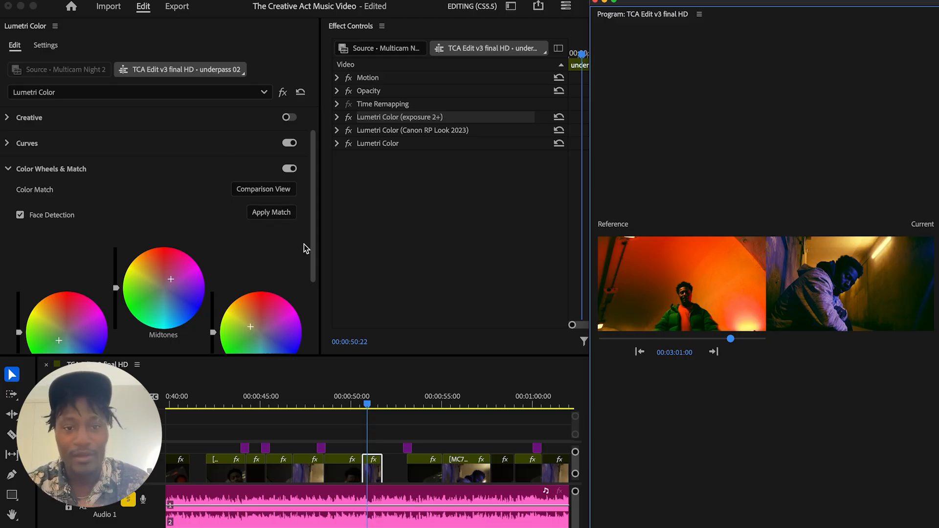
pyautogui.moveTo(731, 339)
pyautogui.mouseDown()
pyautogui.moveTo(751, 339)
pyautogui.moveTo(714, 339)
pyautogui.mouseUp()
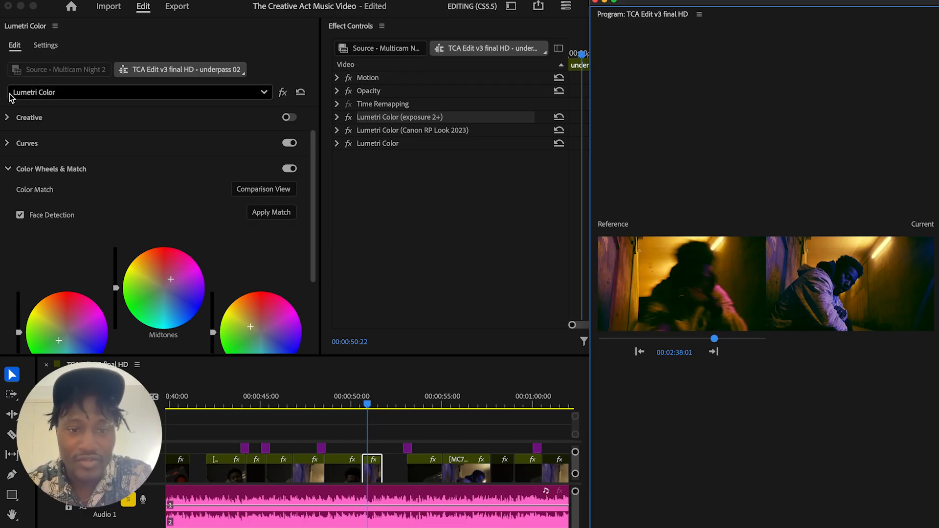
# Turn off the Comparison View in the Program monitor and enlarge the monitor to show the graded shot bigger
pyautogui.moveTo(313, 253); pyautogui.dragTo(314, 272)
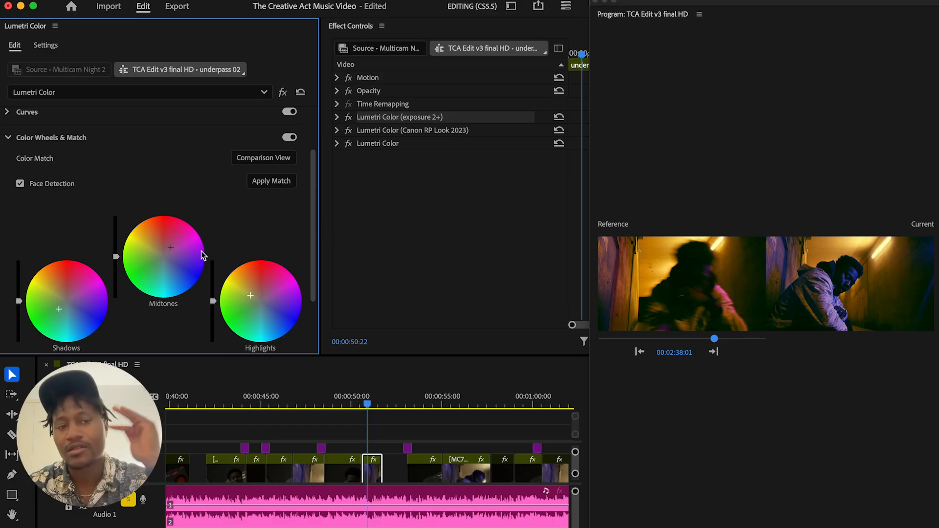
pyautogui.moveTo(315, 233); pyautogui.dragTo(317, 258)
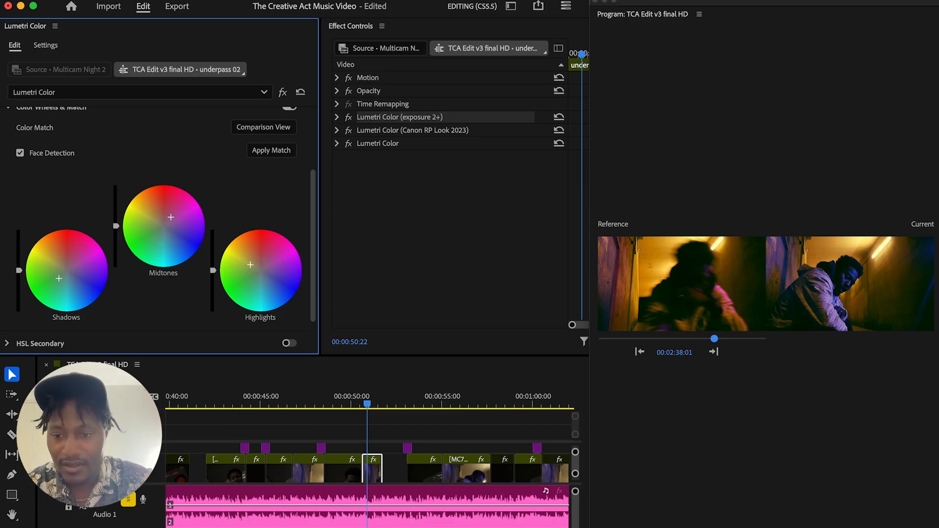
pyautogui.click(854, 526)
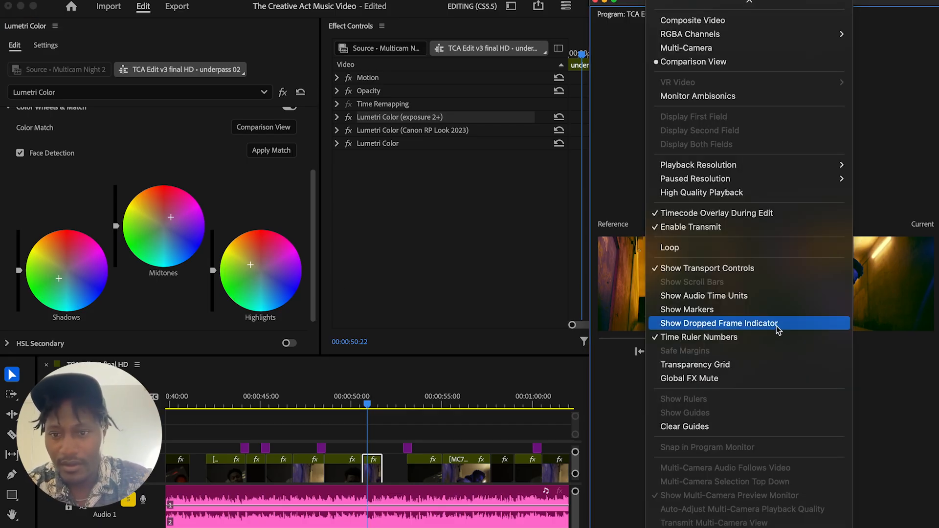
pyautogui.click(721, 63)
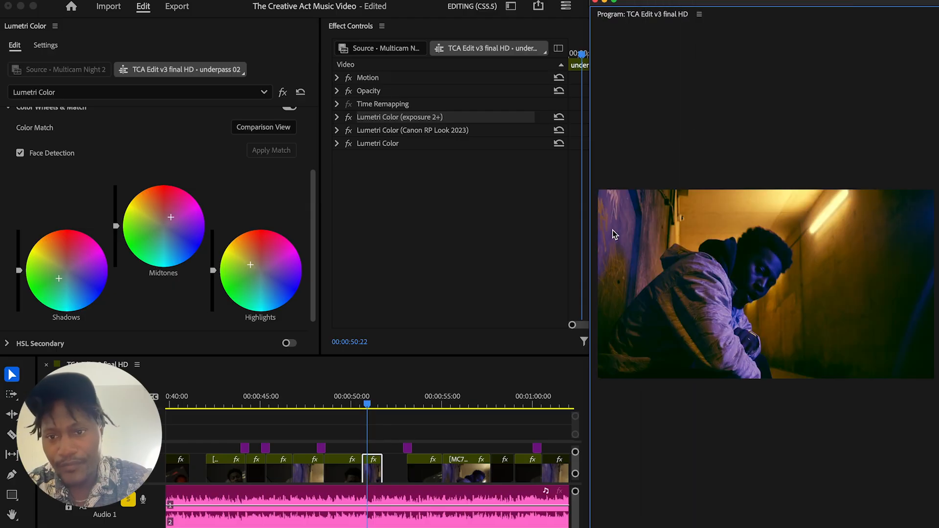
pyautogui.moveTo(590, 277); pyautogui.dragTo(541, 277)
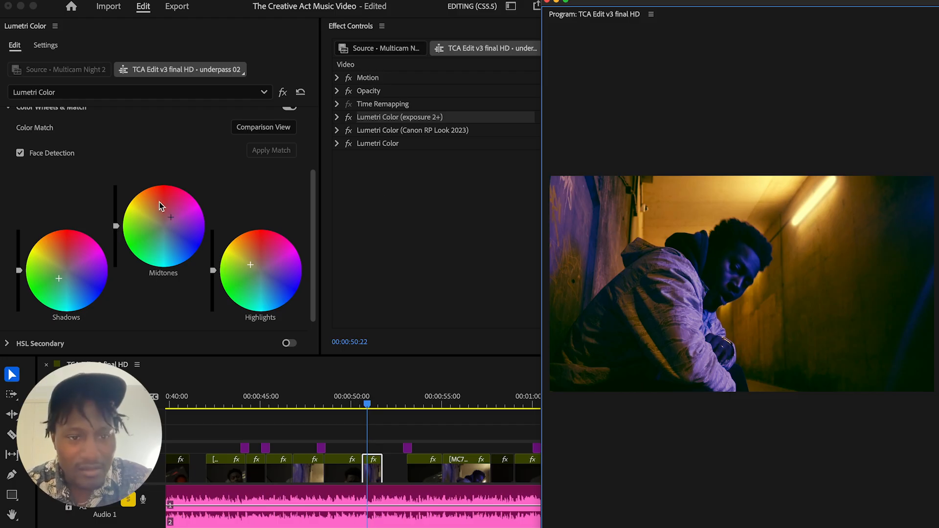
# Try slightly brightening the midtones with the luminance slider beside the Midtones wheel, and reset it
pyautogui.moveTo(116, 226); pyautogui.dragTo(116, 221)
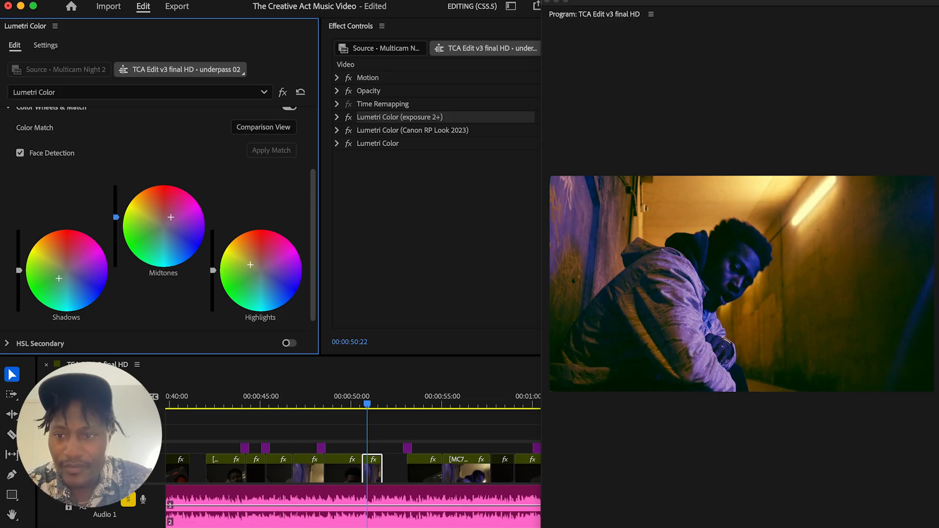
pyautogui.doubleClick(120, 227)
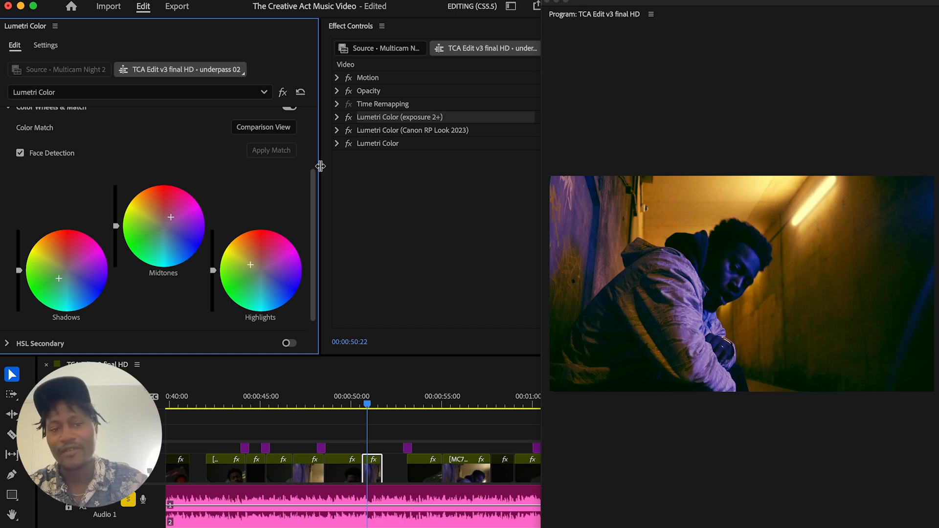
# Revisit the Basic Correction section to view its Color and Light sliders as an alternative to the color wheels
pyautogui.scroll(4, 313, 168)
pyautogui.click(6, 121)
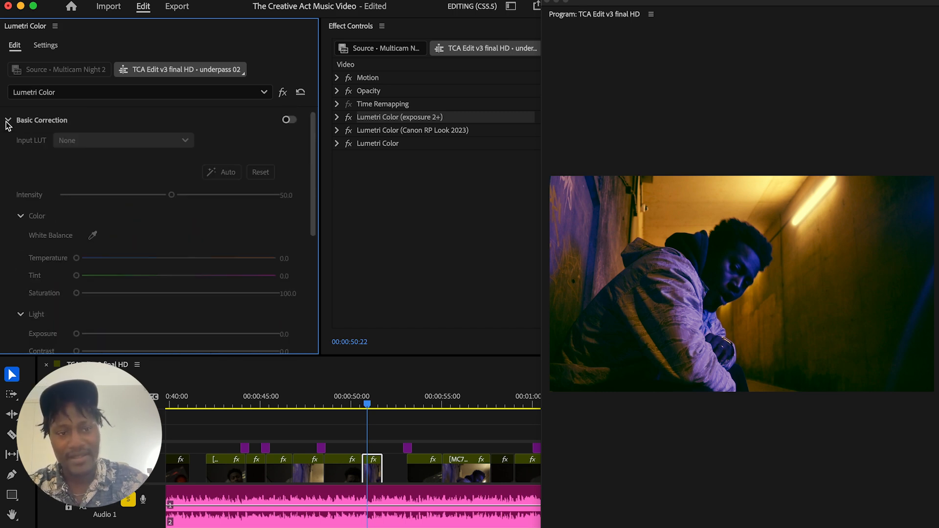
pyautogui.click(7, 121)
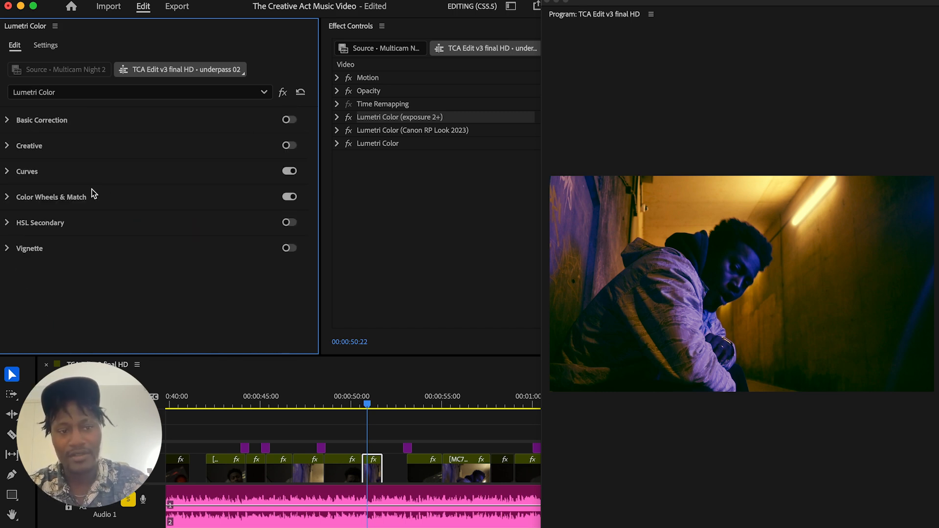
# Try raising the midtones luminance further in Color Wheels & Match, and return the slider to neutral
pyautogui.click(7, 197)
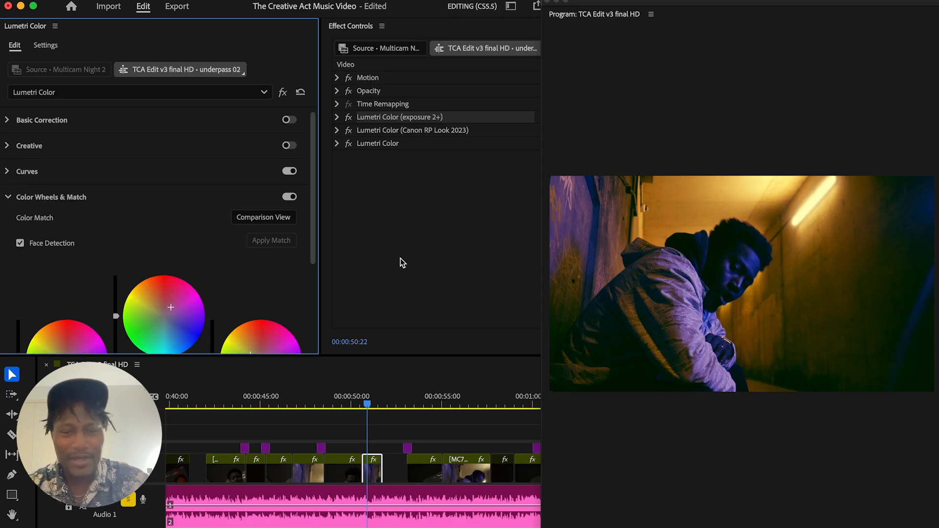
pyautogui.moveTo(312, 245); pyautogui.dragTo(311, 286)
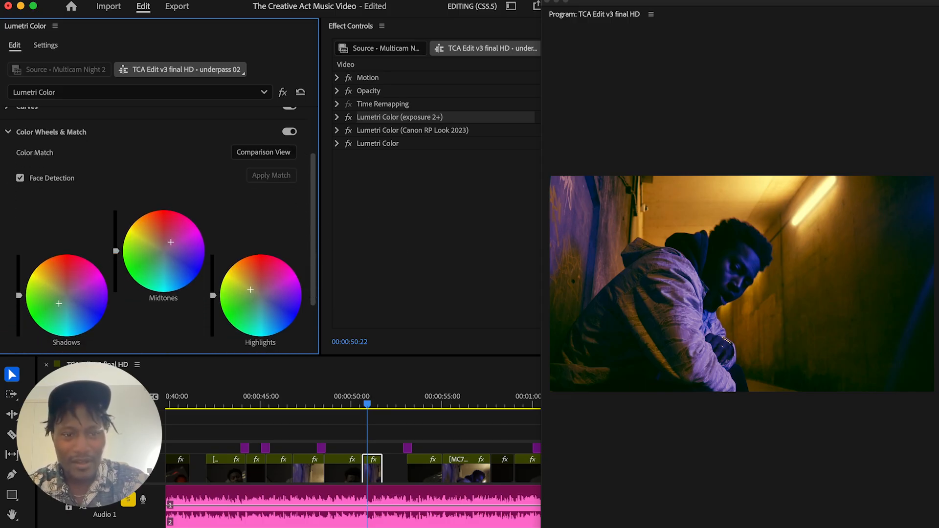
pyautogui.moveTo(116, 247); pyautogui.dragTo(116, 237)
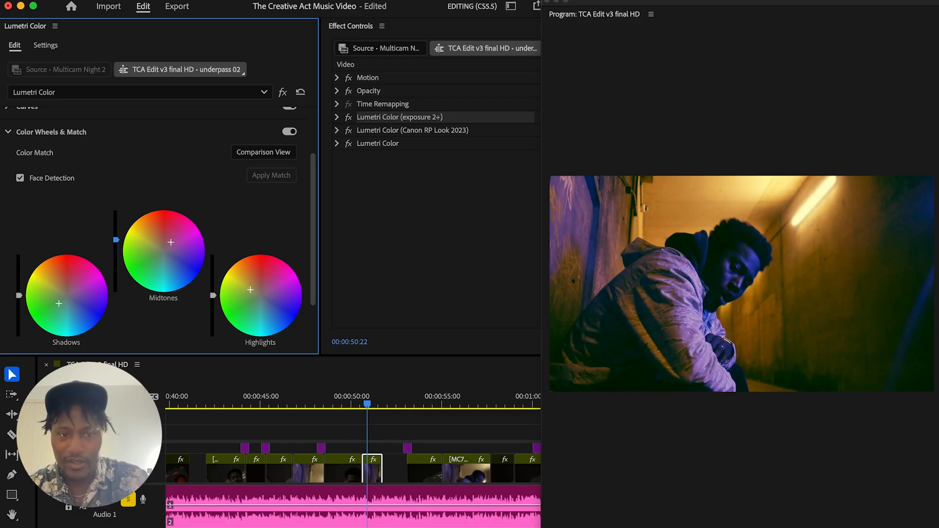
pyautogui.moveTo(116, 239); pyautogui.dragTo(116, 244)
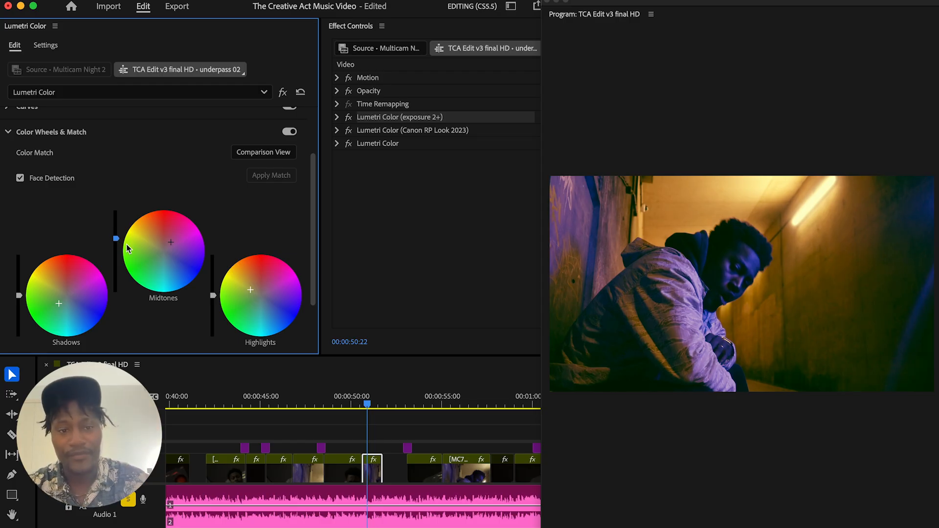
pyautogui.moveTo(317, 233); pyautogui.dragTo(310, 330)
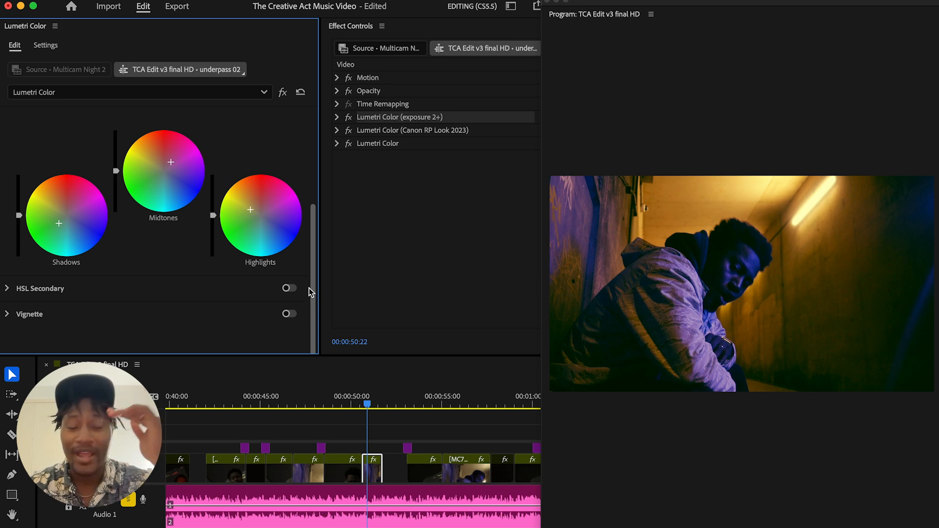
pyautogui.moveTo(312, 292); pyautogui.dragTo(325, 244)
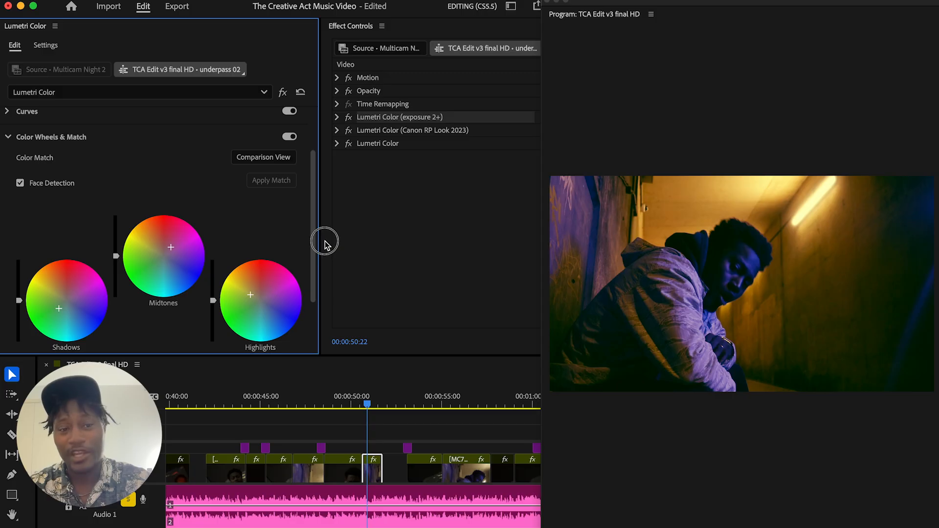
# Show the Comparison View from the Color Match options, and turn it off again in the Program monitor
pyautogui.moveTo(325, 244); pyautogui.dragTo(325, 246)
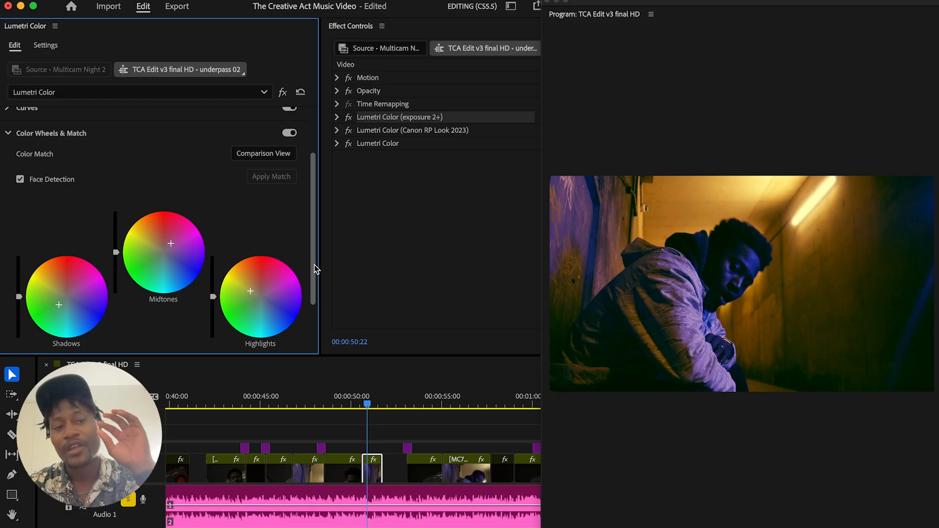
pyautogui.moveTo(313, 265); pyautogui.dragTo(314, 272)
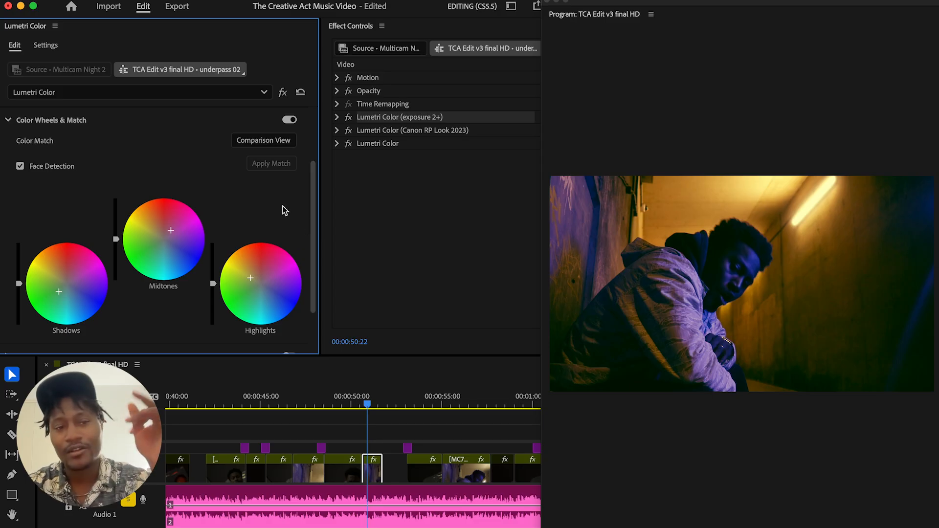
pyautogui.click(255, 142)
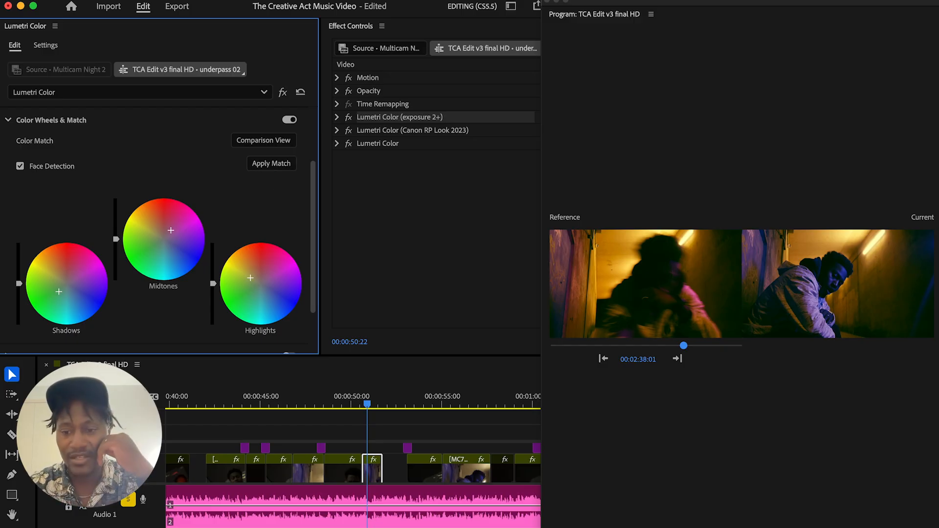
pyautogui.rightClick(875, 471)
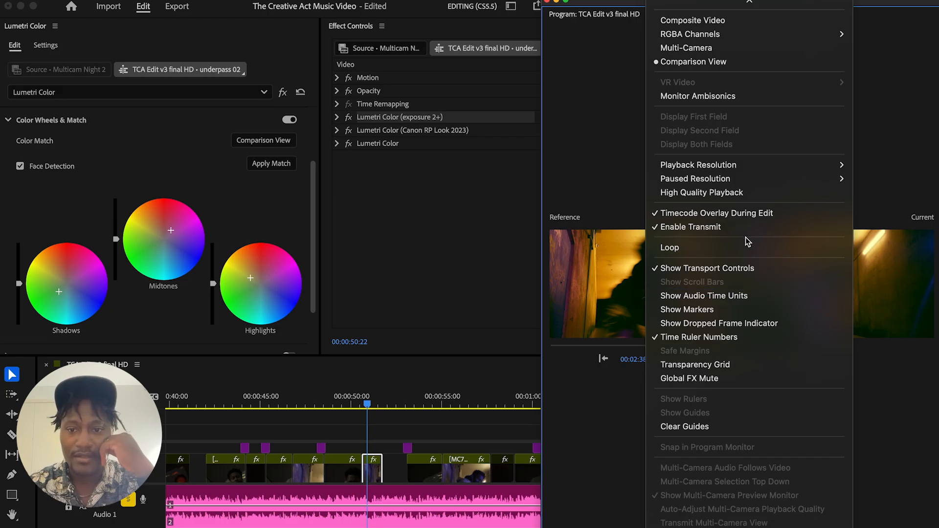
pyautogui.click(692, 62)
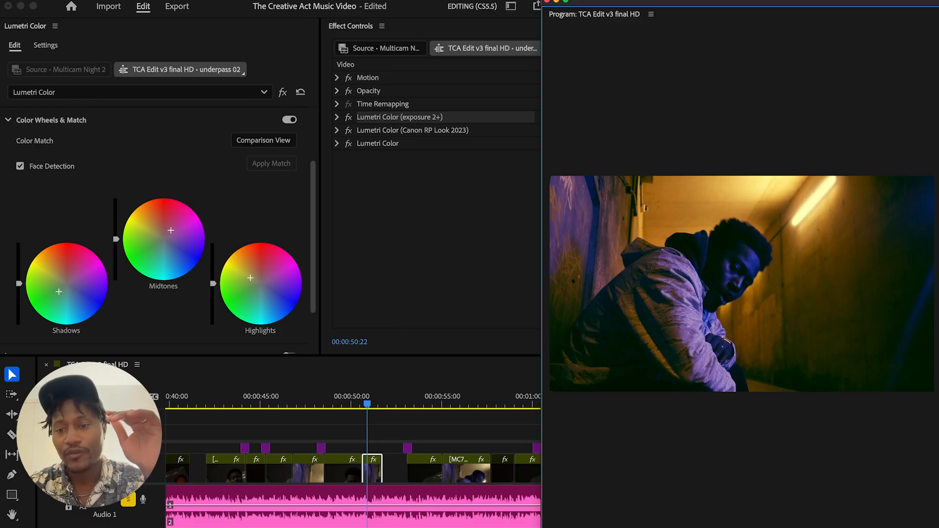
# Turn on Comparison View from the Program monitor's options and widen the monitor to compare the reference and current frames
pyautogui.click(651, 14)
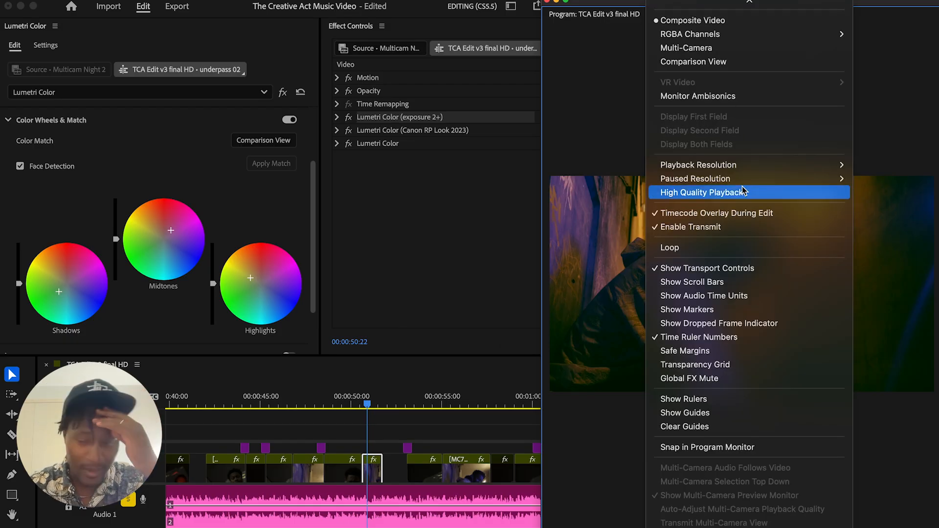
pyautogui.click(727, 62)
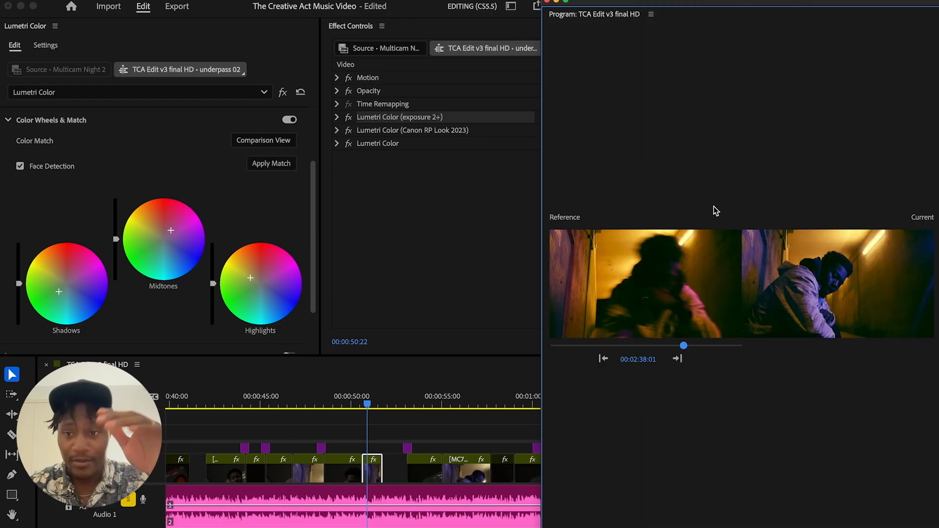
pyautogui.moveTo(542, 364); pyautogui.dragTo(326, 379)
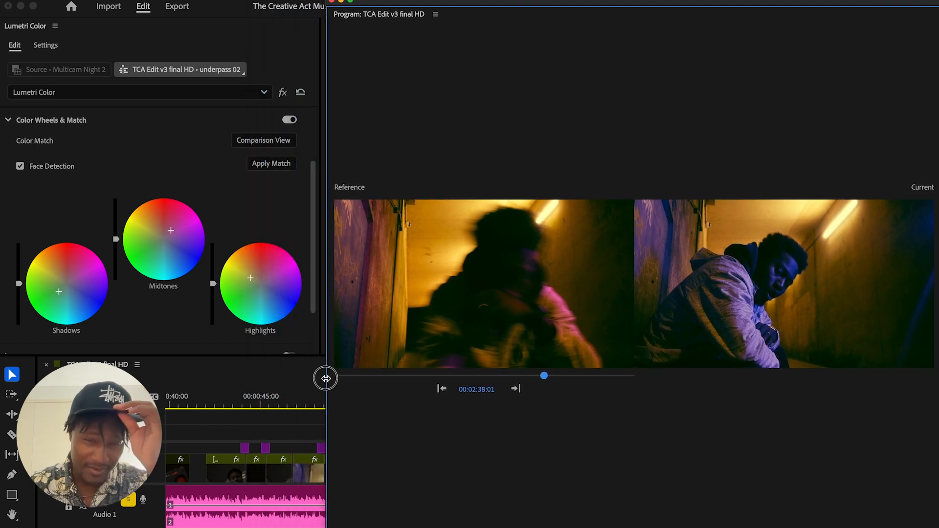
pyautogui.moveTo(325, 379); pyautogui.dragTo(436, 409)
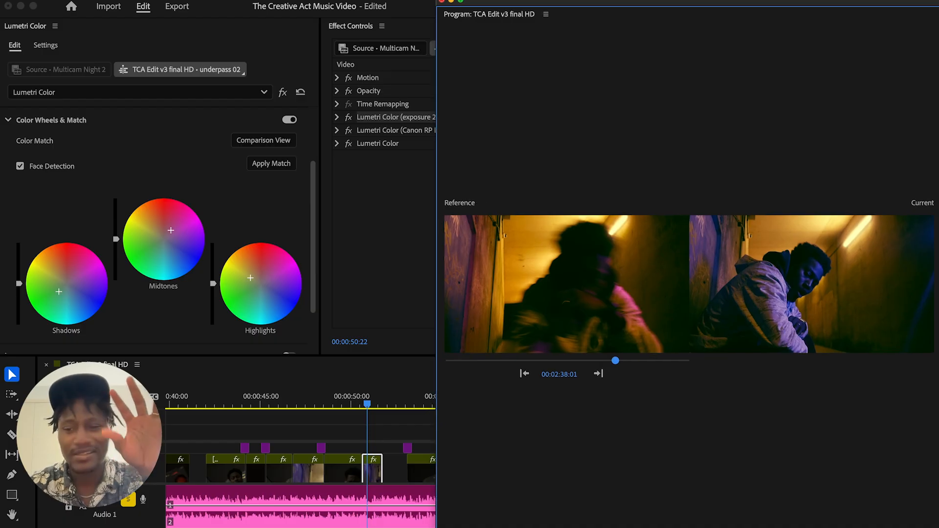
# Turn off Comparison View and narrow the Program monitor to uncover the Effect Controls and timeline
pyautogui.click(854, 527)
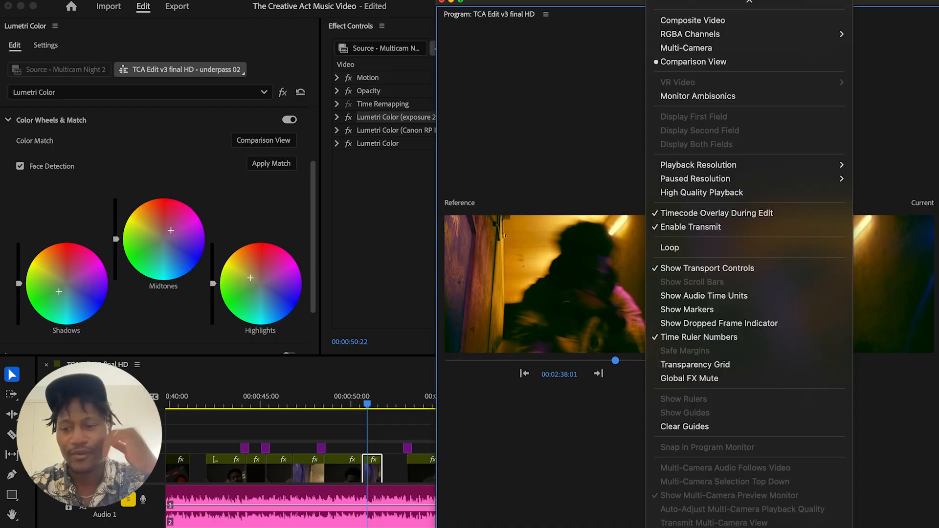
pyautogui.click(712, 65)
pyautogui.moveTo(437, 437); pyautogui.dragTo(618, 452)
# Collapse Color Wheels & Match and expand HSL Secondary to examine its Key color controls
pyautogui.moveTo(313, 277)
pyautogui.mouseDown()
pyautogui.moveTo(315, 258)
pyautogui.moveTo(316, 308)
pyautogui.moveTo(319, 270)
pyautogui.mouseUp()
pyautogui.click(11, 139)
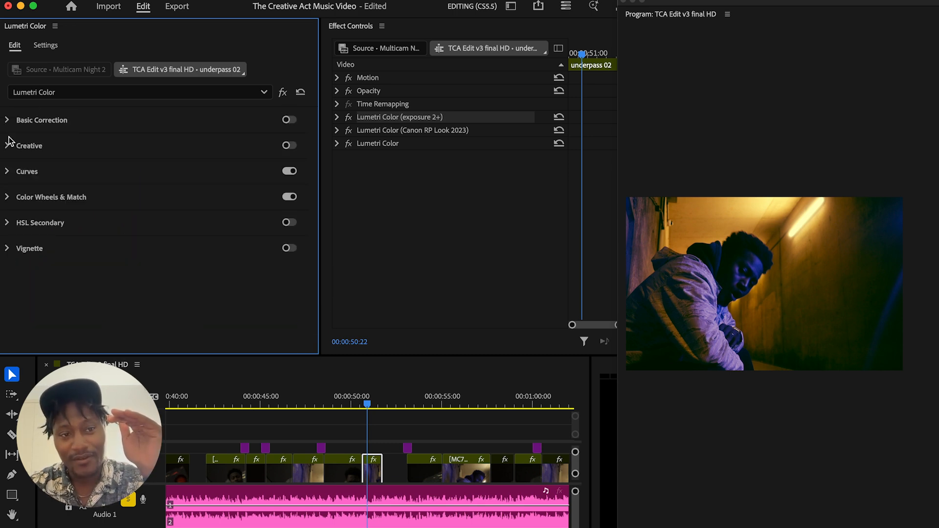
pyautogui.click(7, 223)
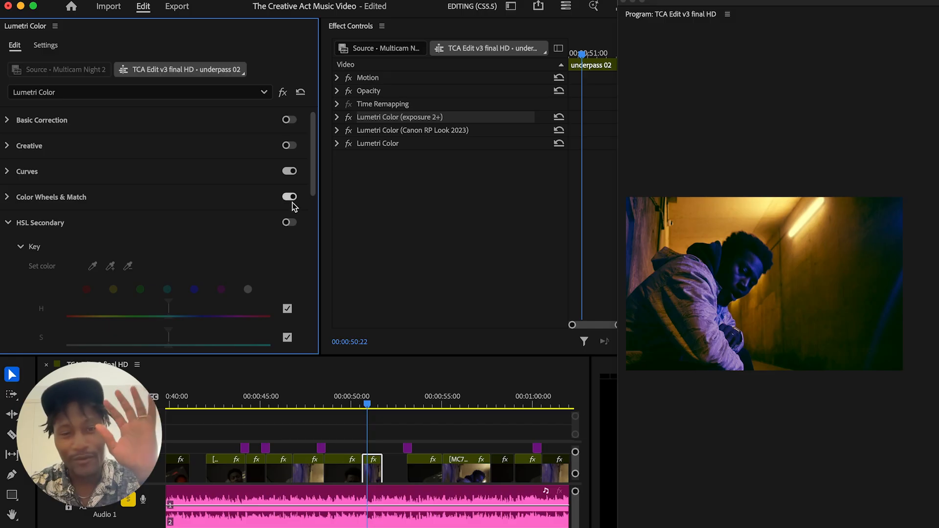
pyautogui.moveTo(314, 186); pyautogui.dragTo(310, 205)
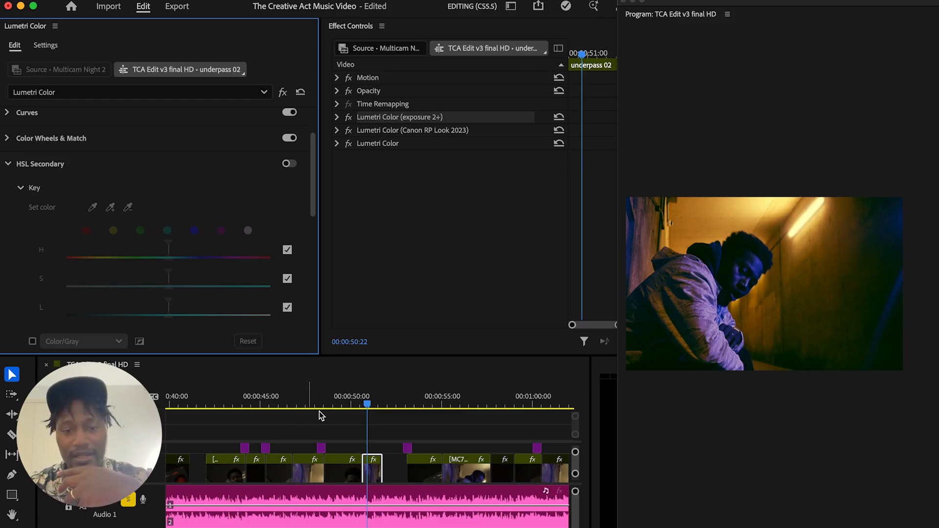
# Compare the red-jacket tower shot near 00:00:54 with the ungraded-looking tower shot at 00:00:46:17, and collapse the HSL Secondary section
pyautogui.moveTo(429, 398); pyautogui.dragTo(439, 400)
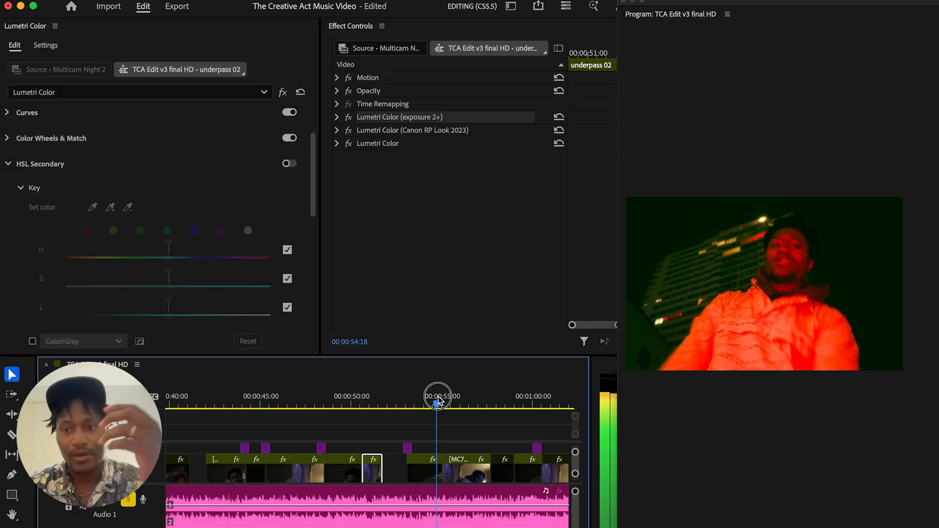
pyautogui.moveTo(437, 400); pyautogui.dragTo(295, 401)
pyautogui.moveTo(294, 403); pyautogui.dragTo(292, 402)
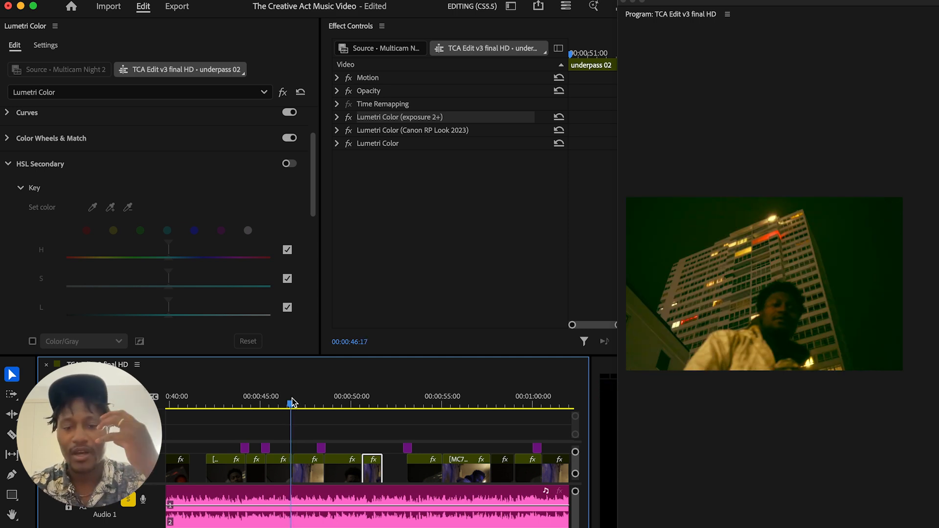
pyautogui.click(430, 391)
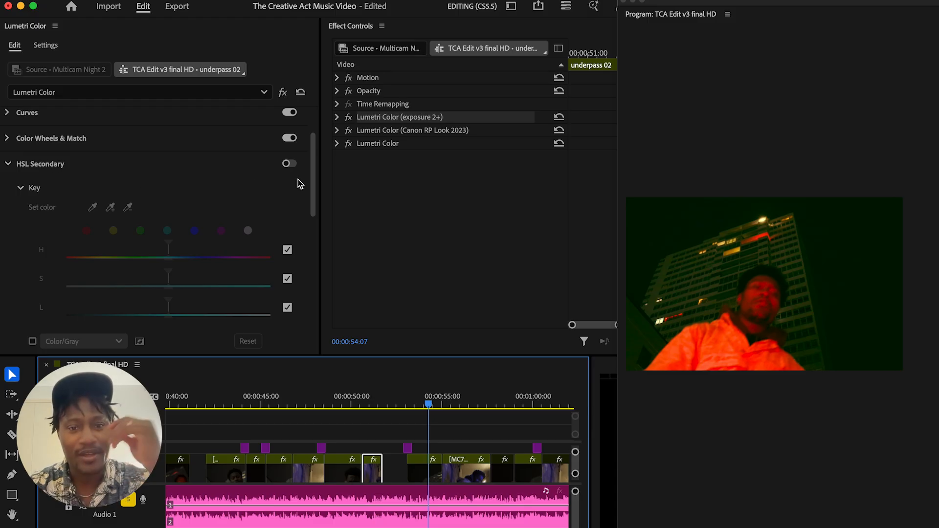
pyautogui.moveTo(314, 180); pyautogui.dragTo(311, 183)
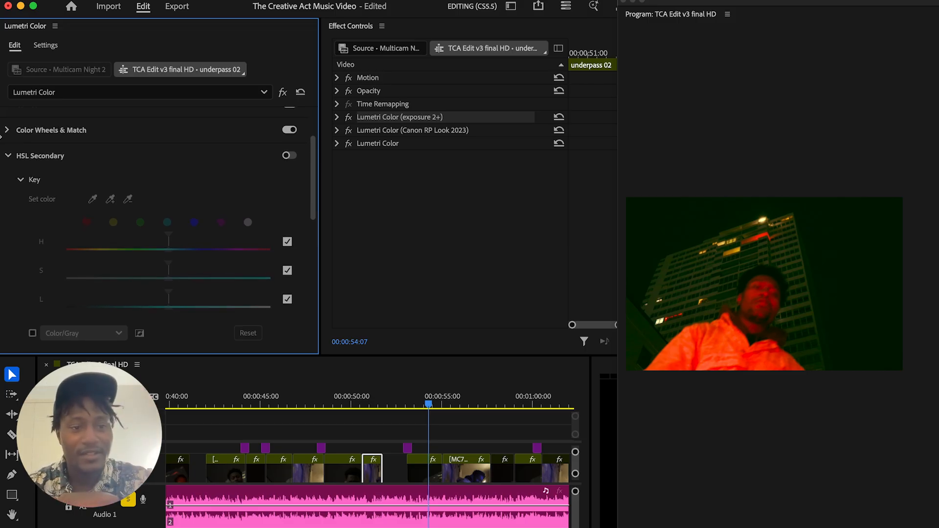
pyautogui.click(7, 154)
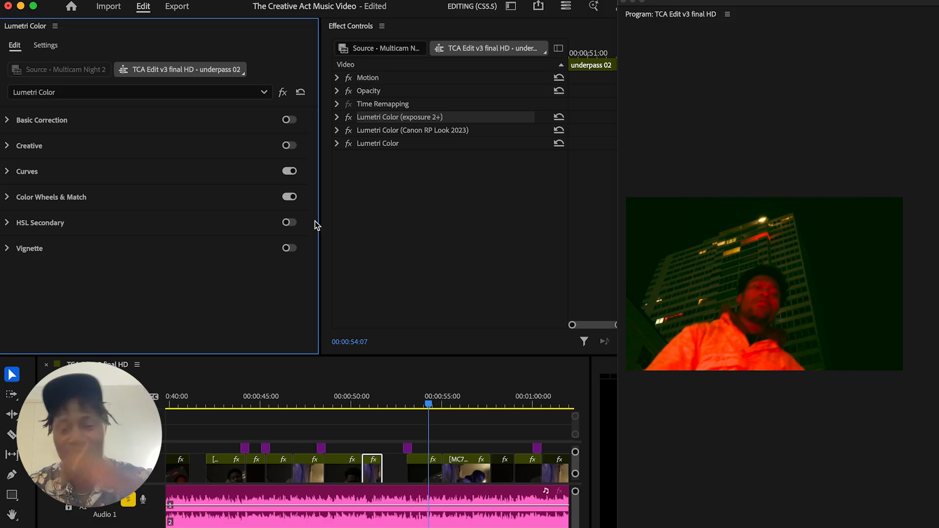